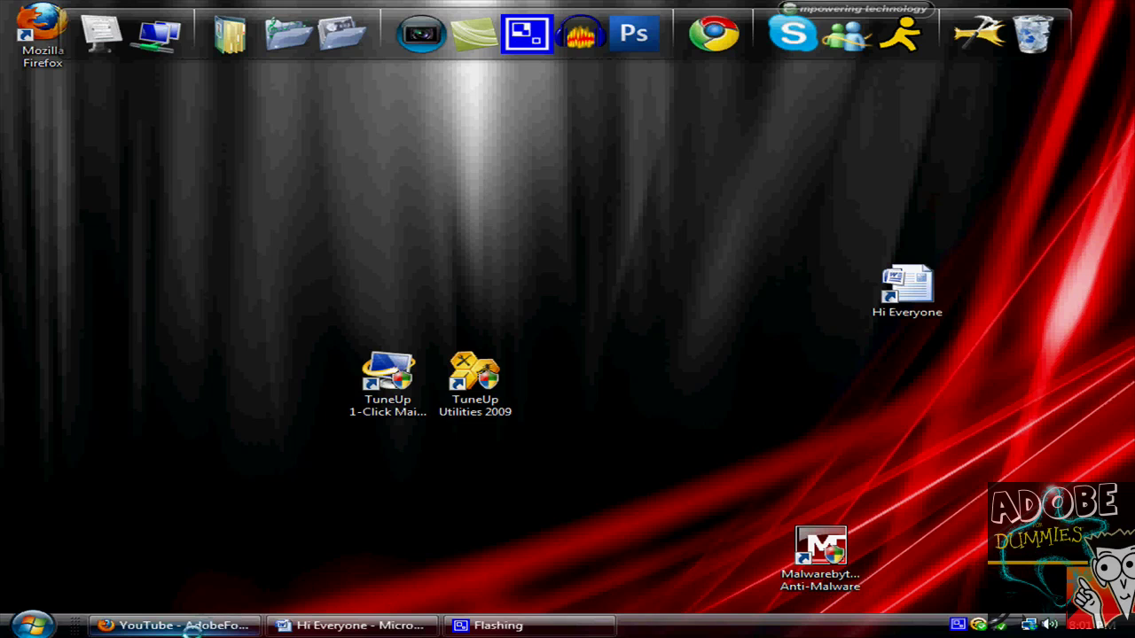
# Step: Restore Firefox, keep Google as the search engine, and load the Wikipedia LOL article by entering 'lol'
pyautogui.click(182, 626)
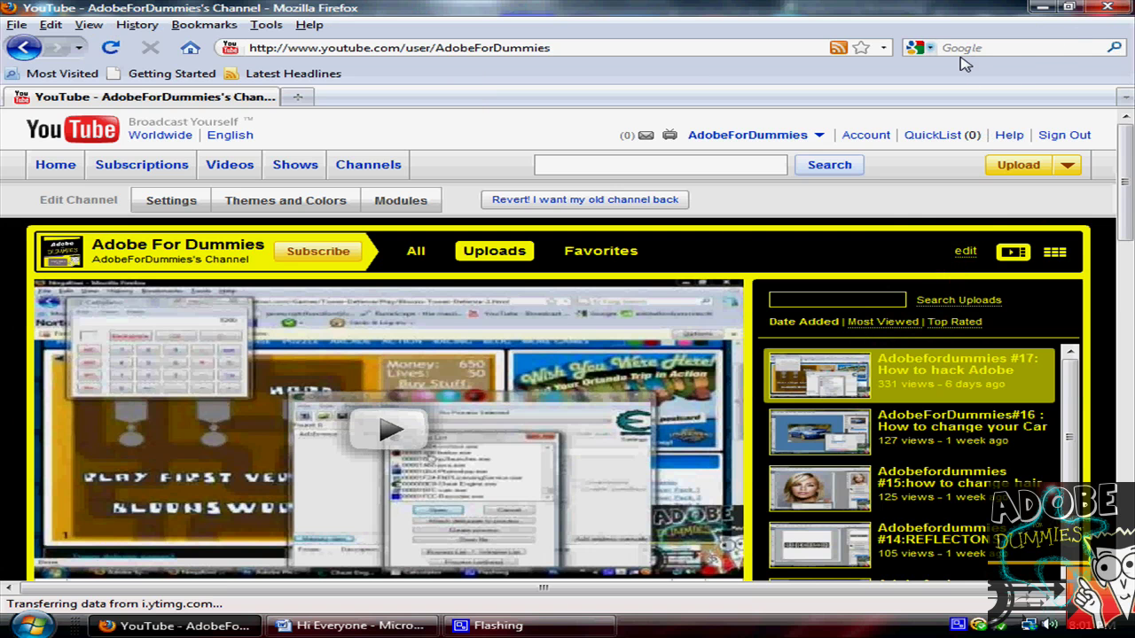
pyautogui.click(927, 48)
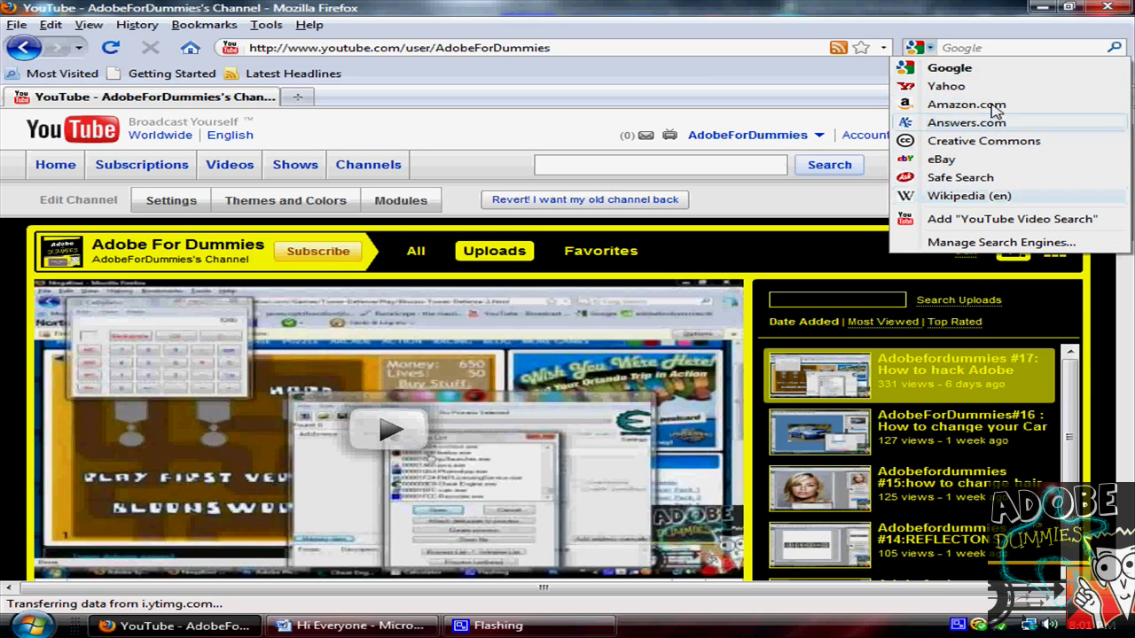
pyautogui.click(917, 24)
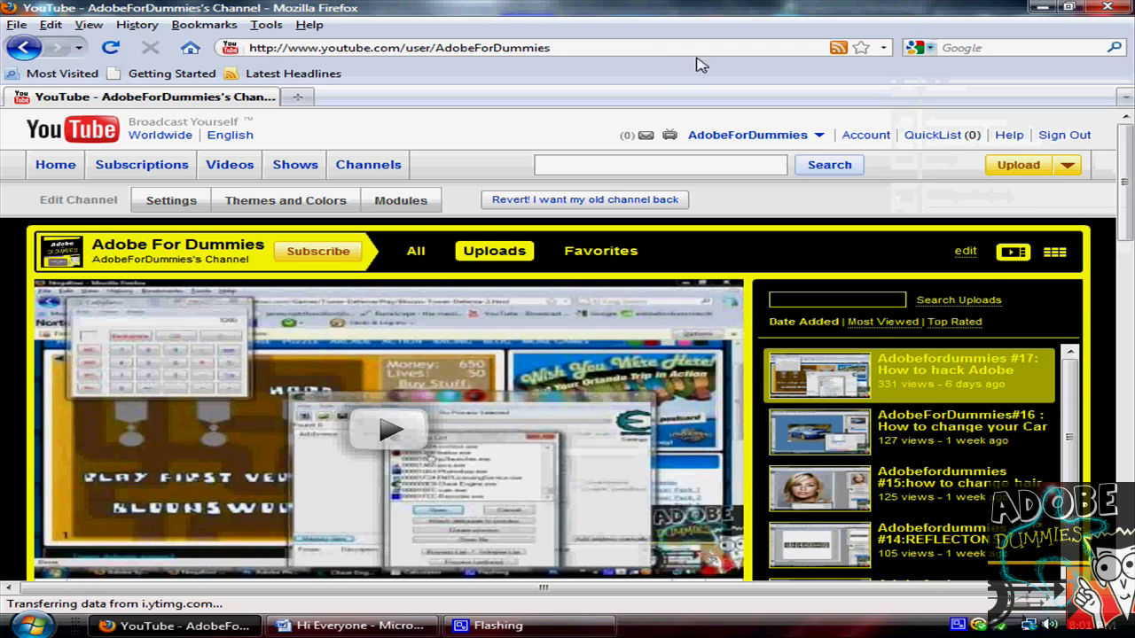
pyautogui.click(671, 46)
pyautogui.press('BackSpace')
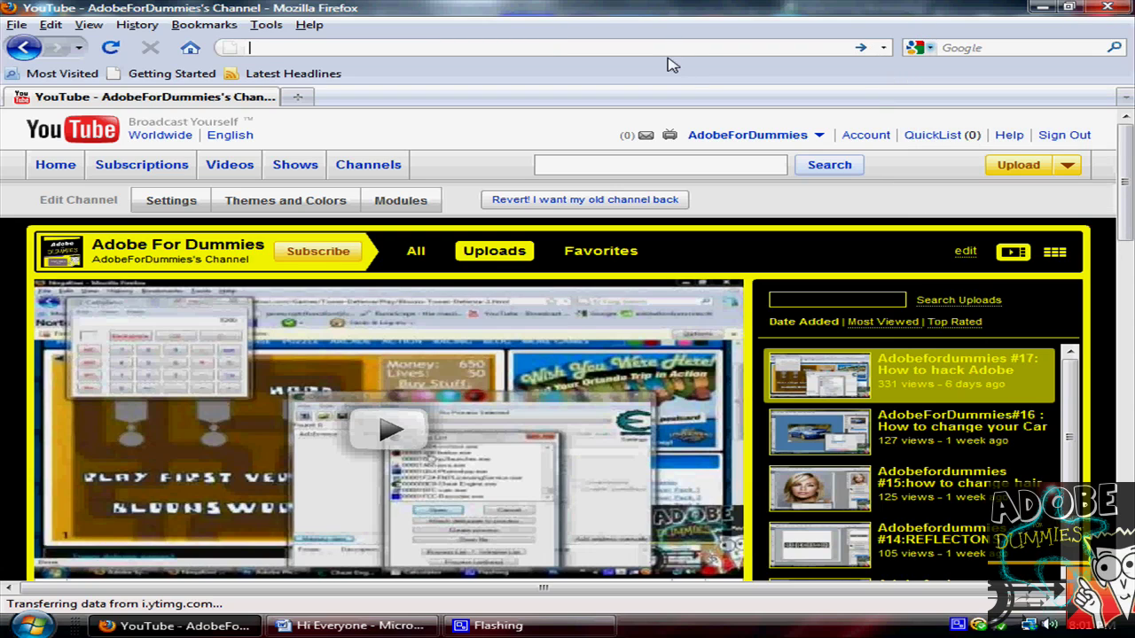
pyautogui.write('lol')
pyautogui.press('Return')
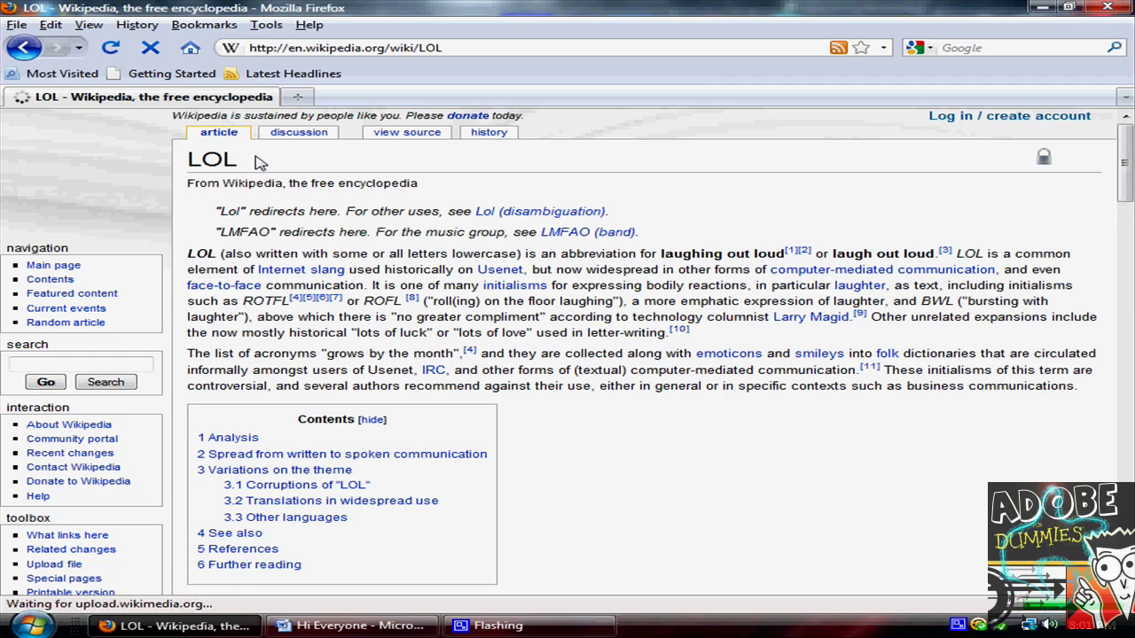
# Step: Clear the Wikipedia address from the URL bar and minimize Firefox to show the desktop
pyautogui.click(511, 52)
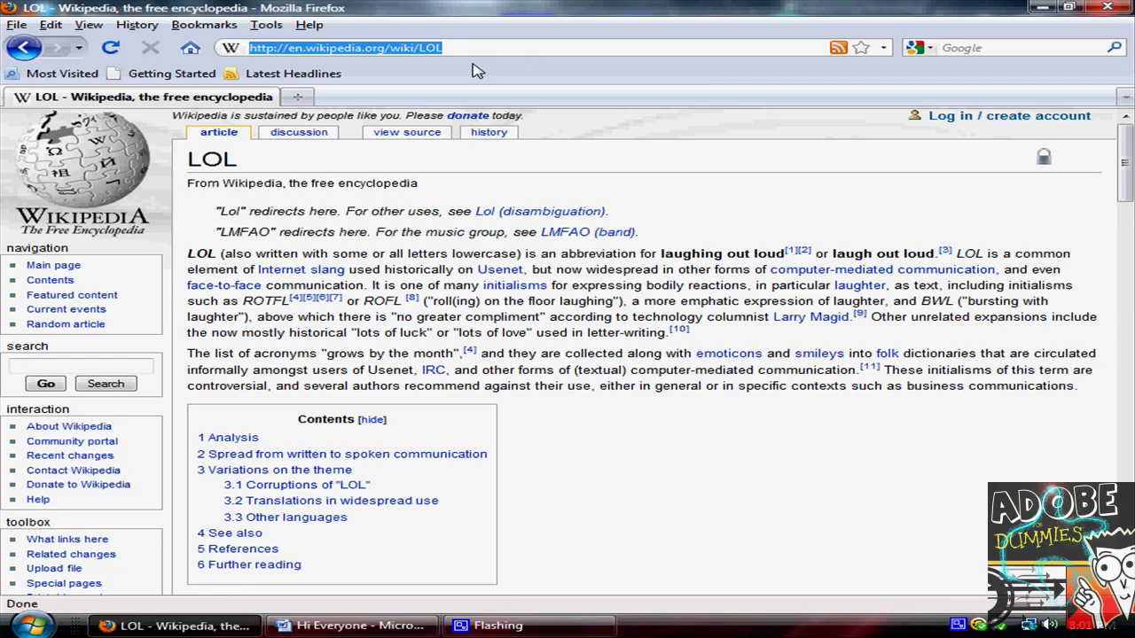
pyautogui.press('BackSpace')
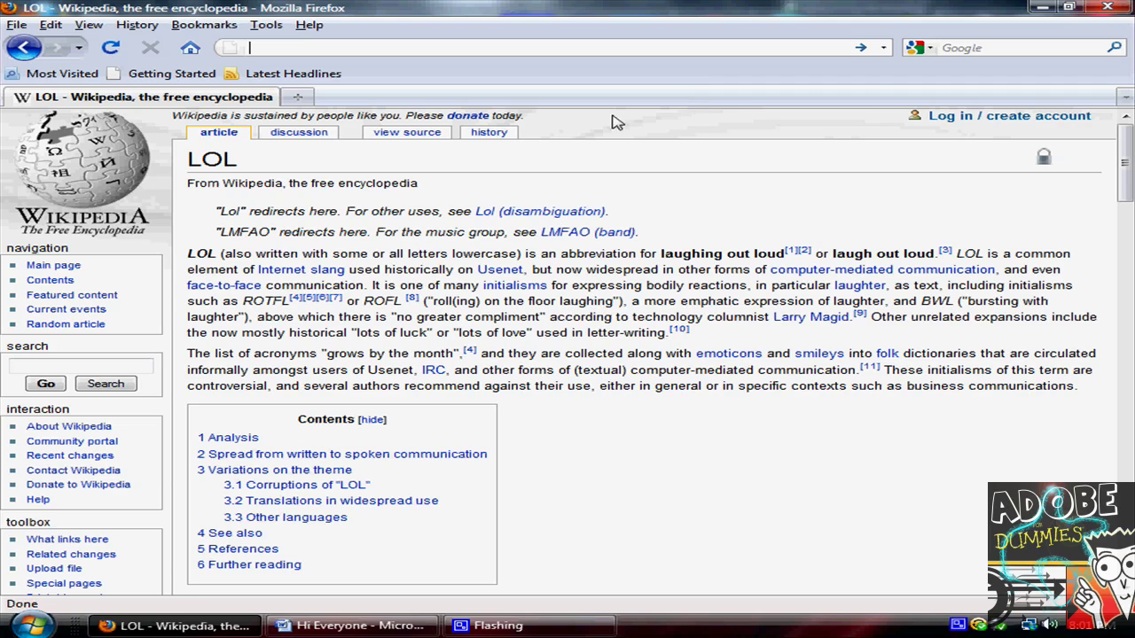
pyautogui.click(1042, 8)
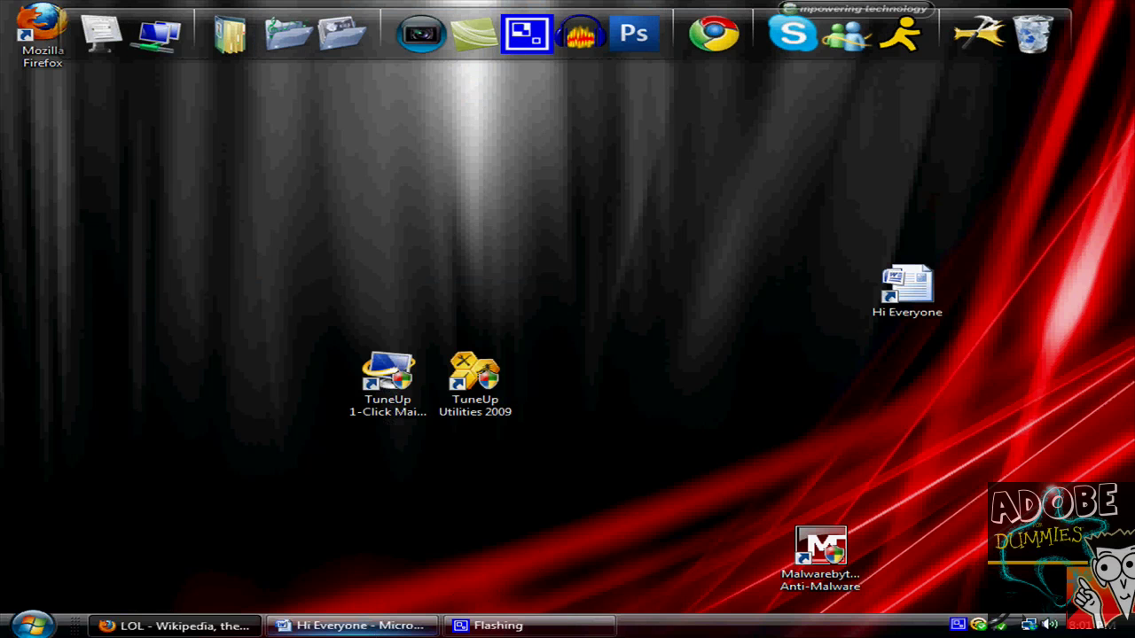
# Step: Bring back the 'Hi Everyone' Yoog Search removal document and scroll through its introduction
pyautogui.click(364, 625)
pyautogui.scroll(-1, 345, 429)
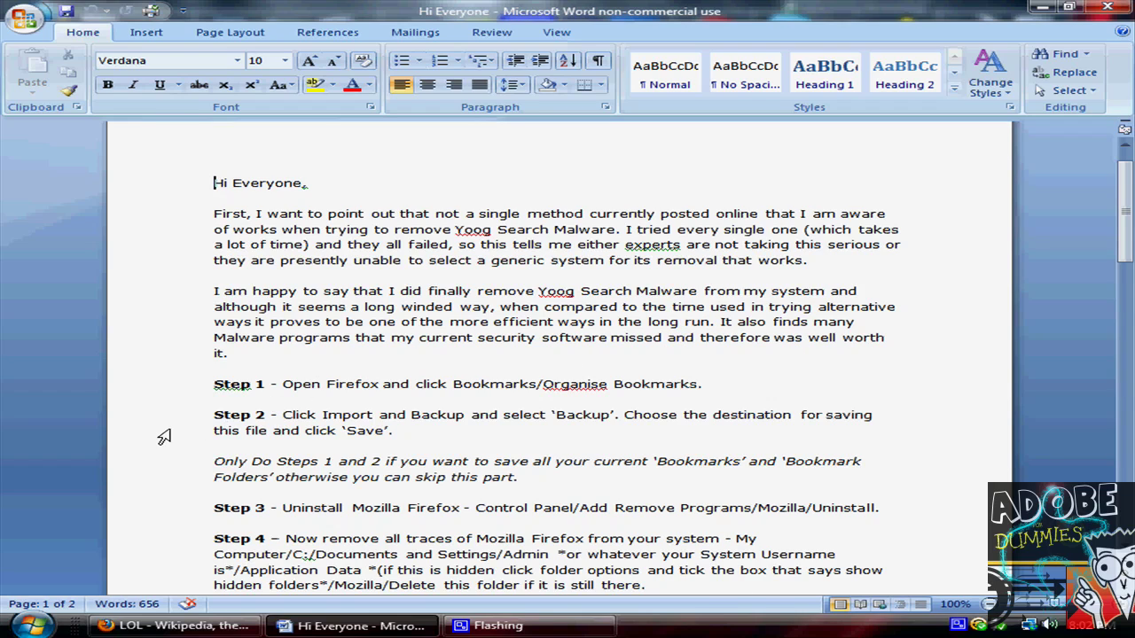
# Step: Scroll the guide down past the Firefox bookmark backup to Step 7's system restart
pyautogui.scroll(-1, 164, 436)
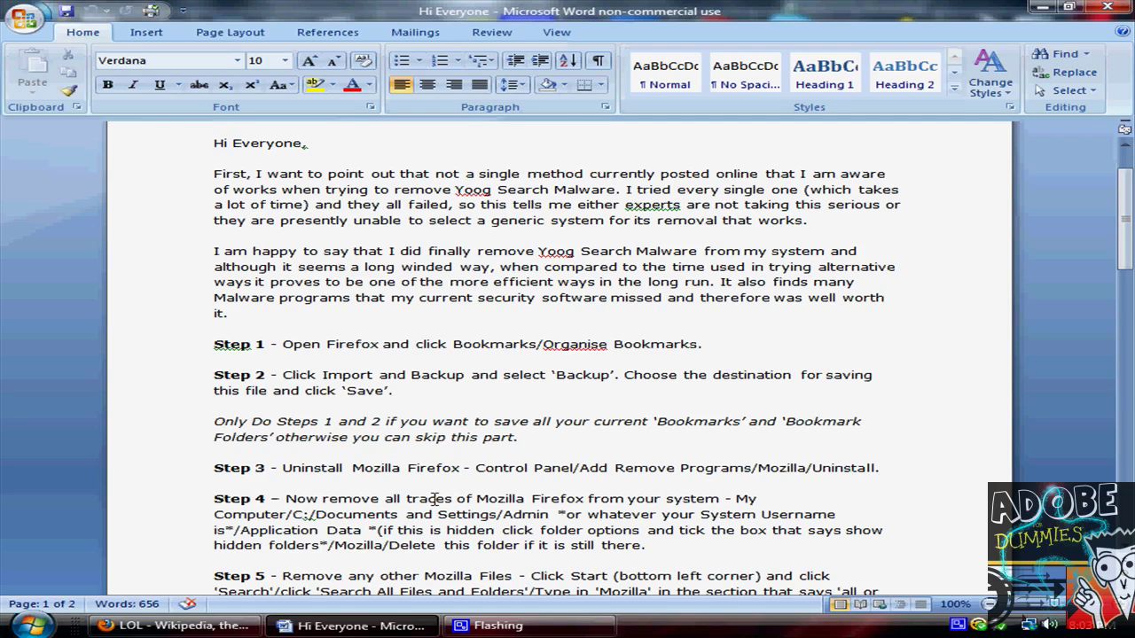
pyautogui.scroll(-1, 435, 445)
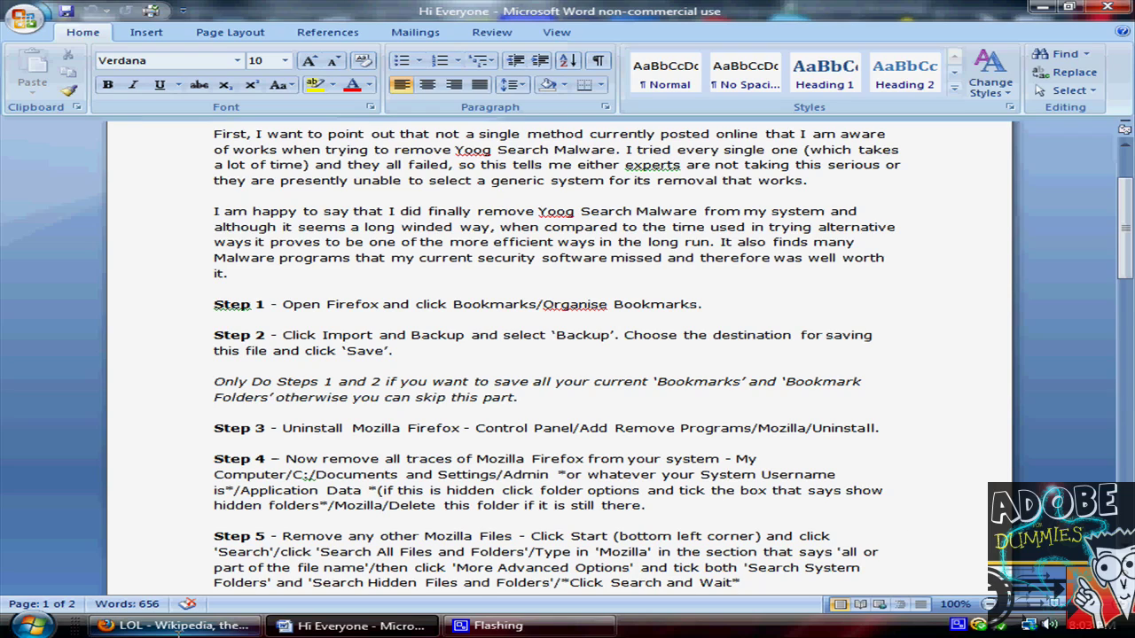
pyautogui.click(31, 625)
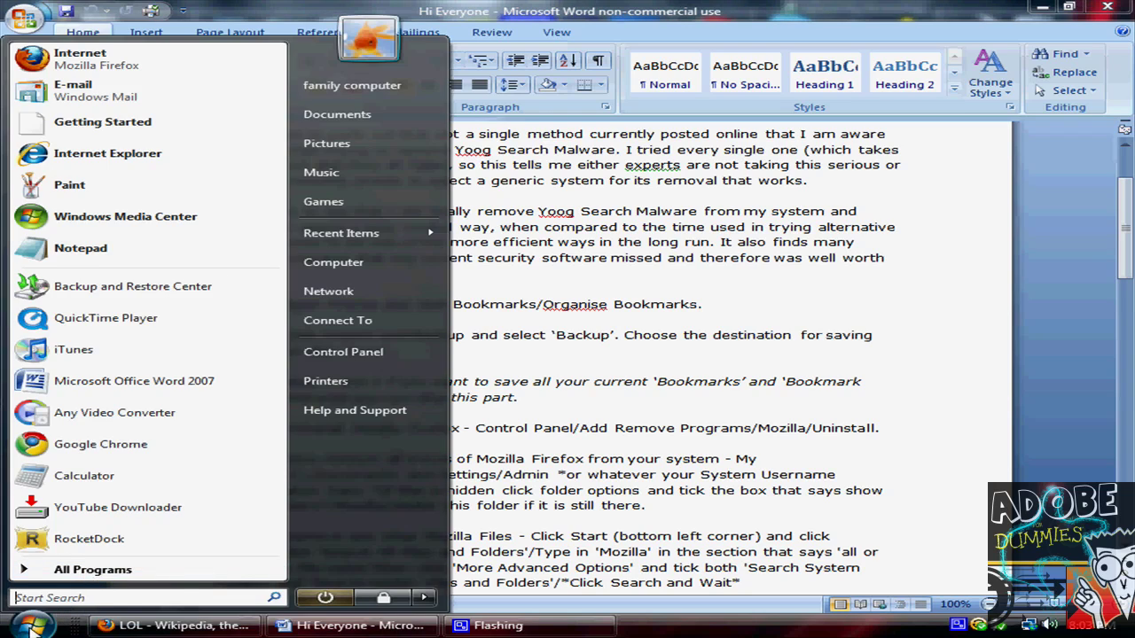
pyautogui.click(547, 535)
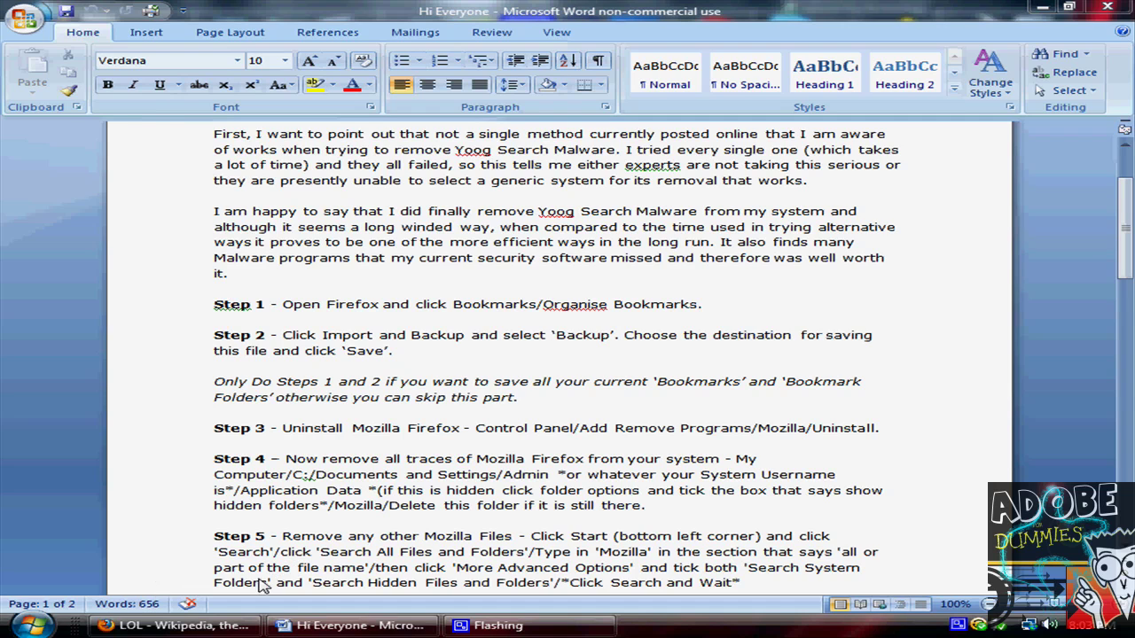
pyautogui.moveTo(1125, 269); pyautogui.dragTo(1128, 293)
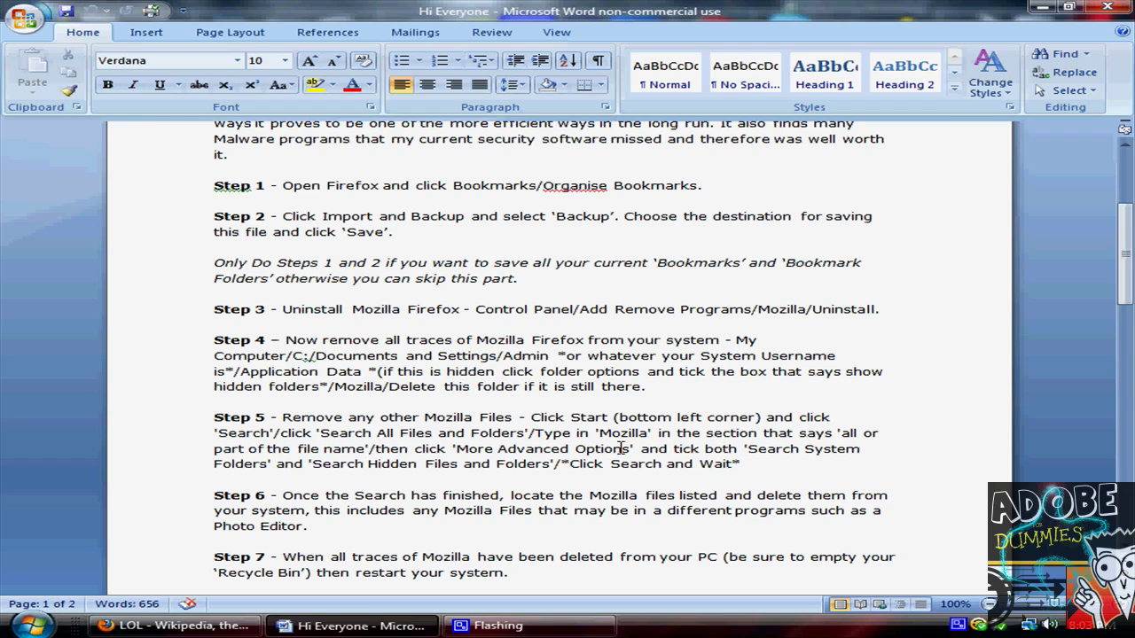
# Step: Open the Documents folder and search it for 'lol'
pyautogui.click(32, 625)
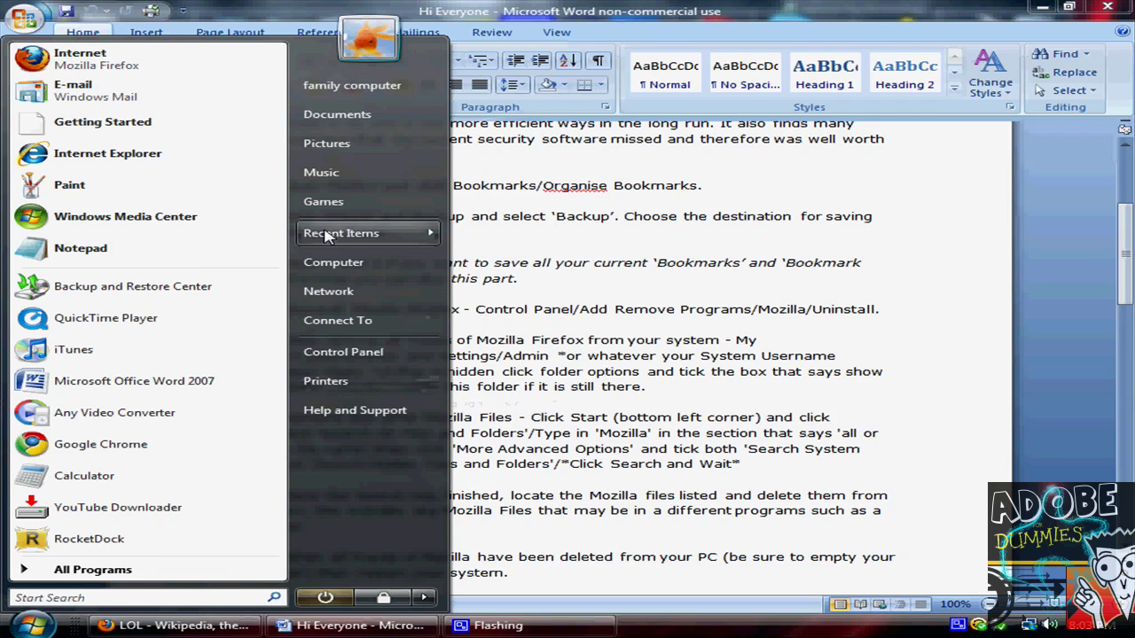
pyautogui.click(365, 120)
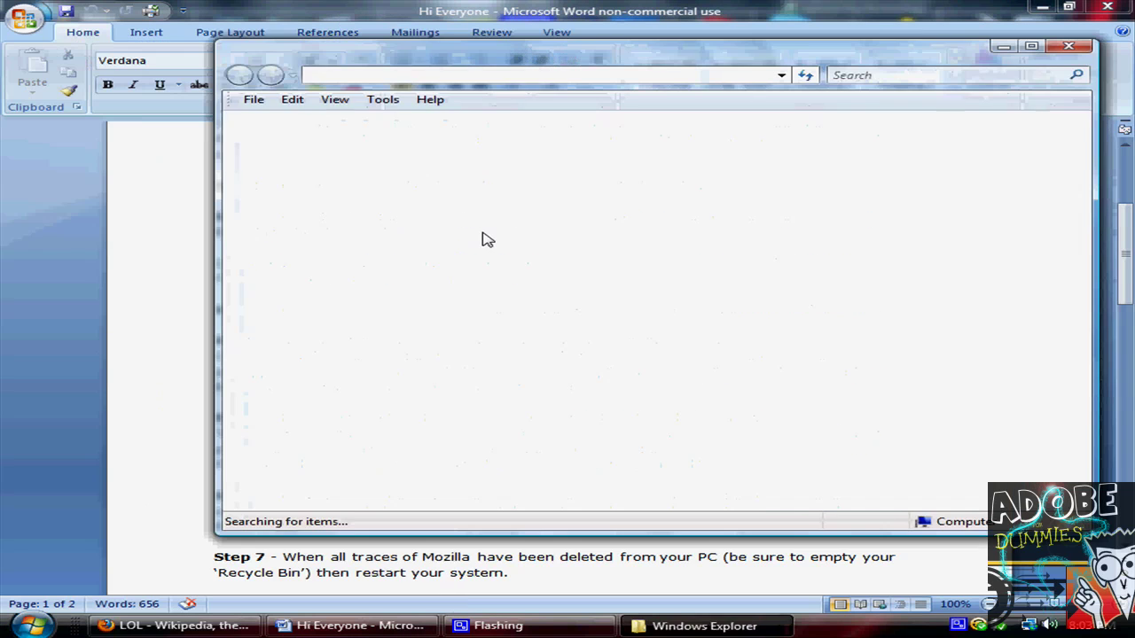
pyautogui.click(966, 76)
pyautogui.write('lo')
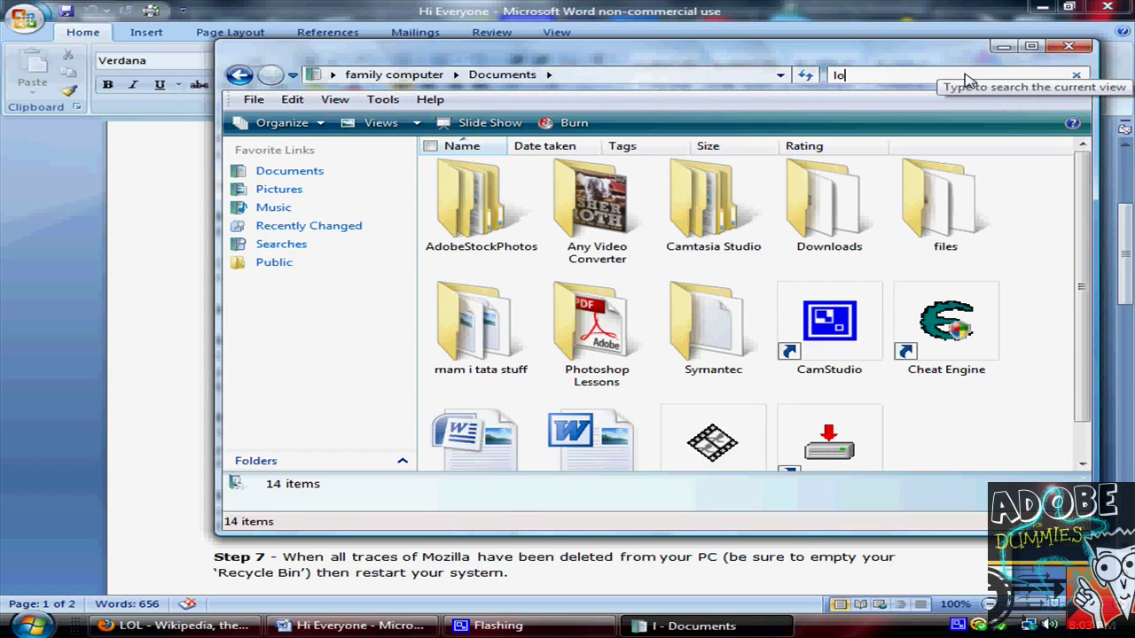
pyautogui.write('l')
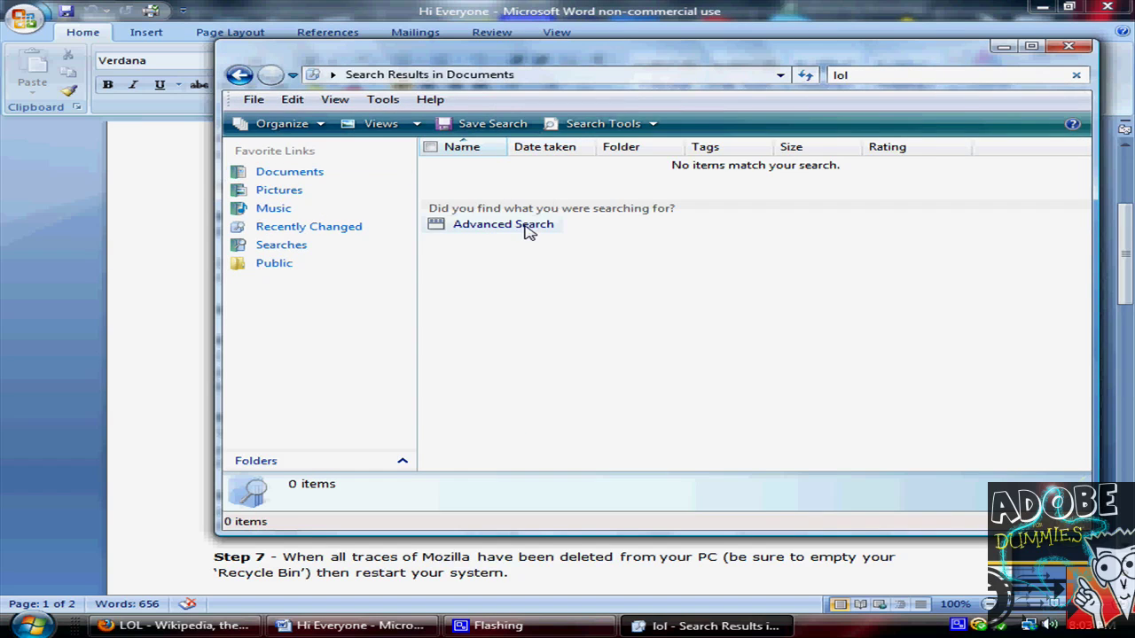
# Step: In Advanced Search, include non-indexed, hidden and system files and set the location to ACER (C:)
pyautogui.click(529, 229)
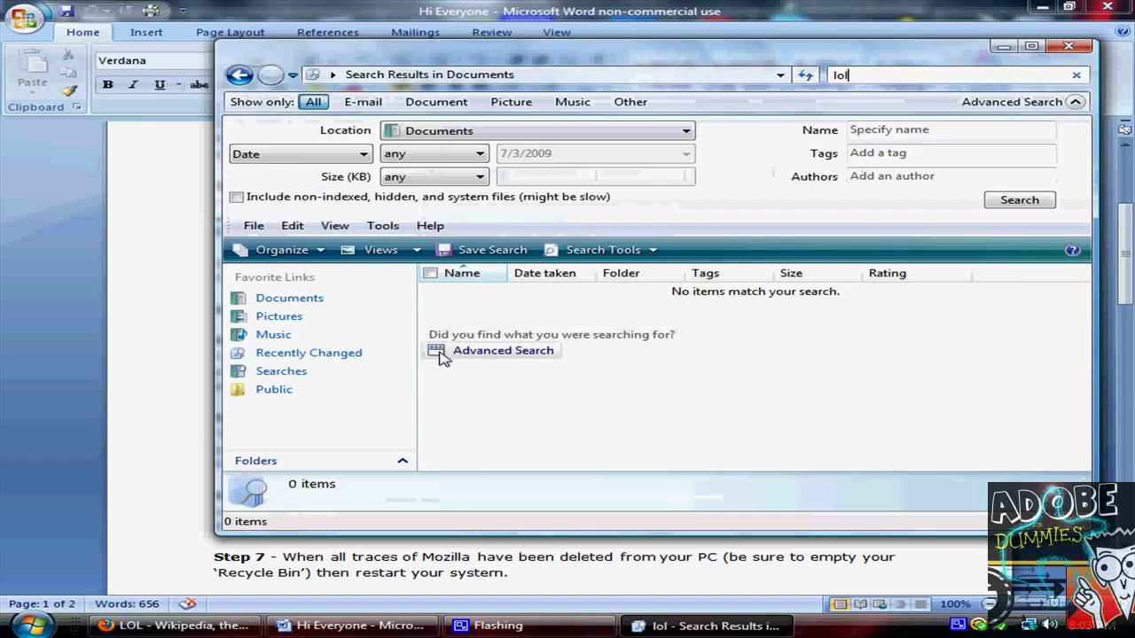
pyautogui.click(235, 197)
pyautogui.click(978, 133)
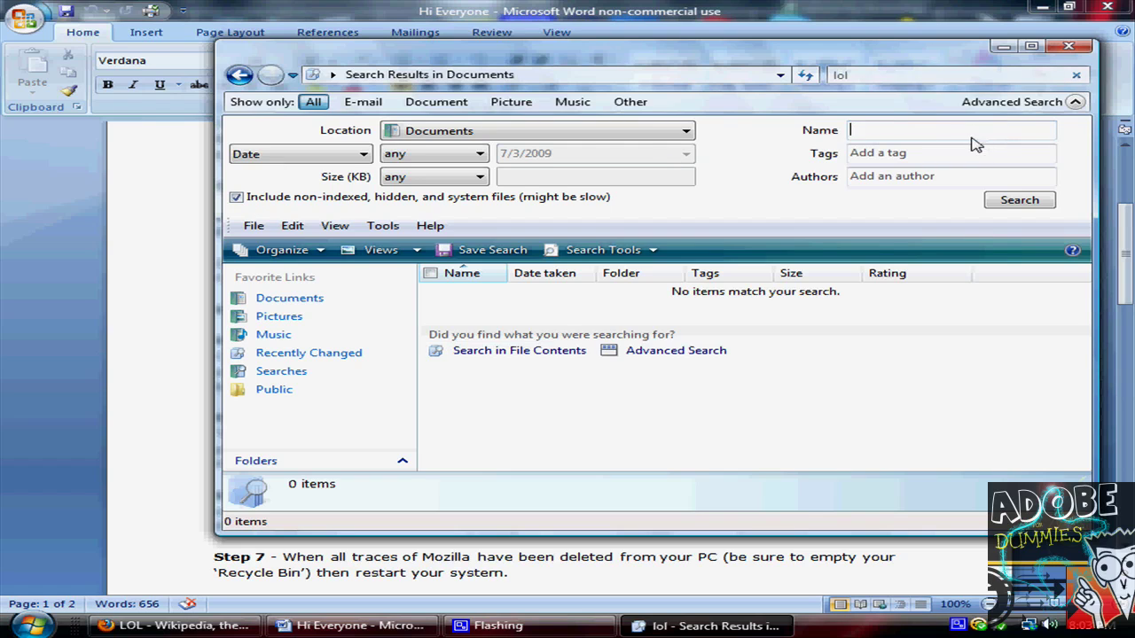
pyautogui.click(667, 132)
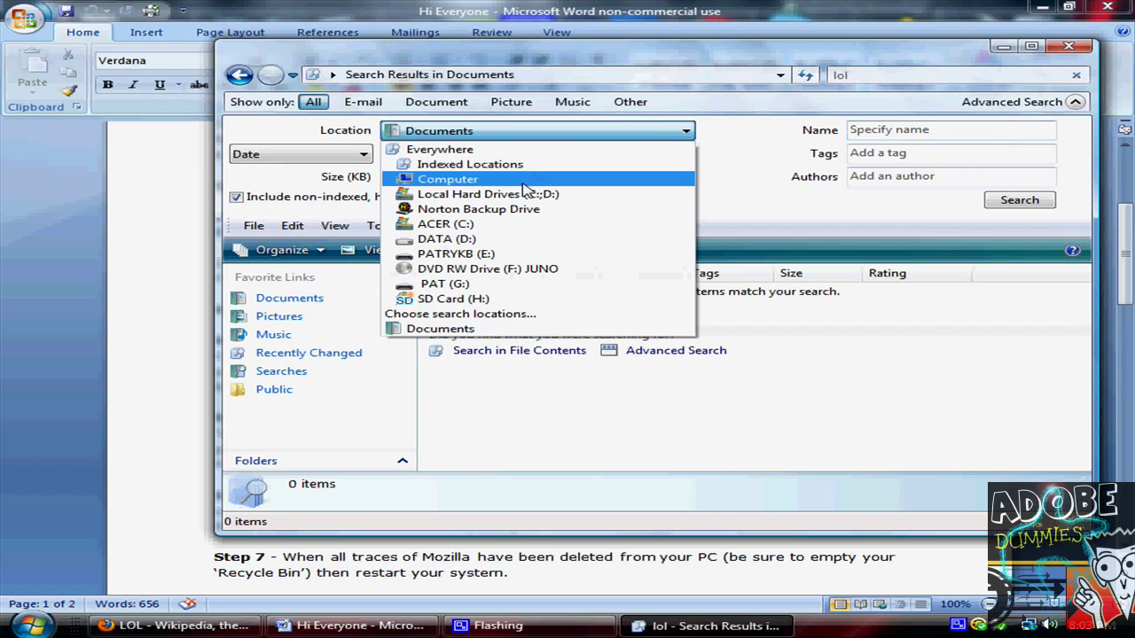
pyautogui.click(445, 224)
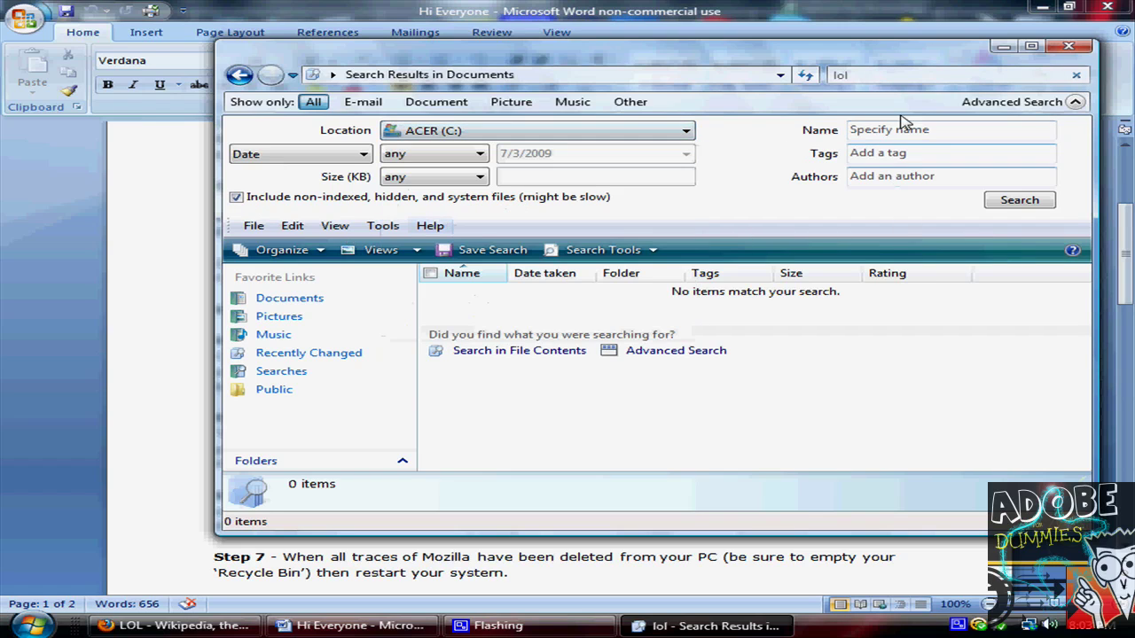
pyautogui.click(942, 133)
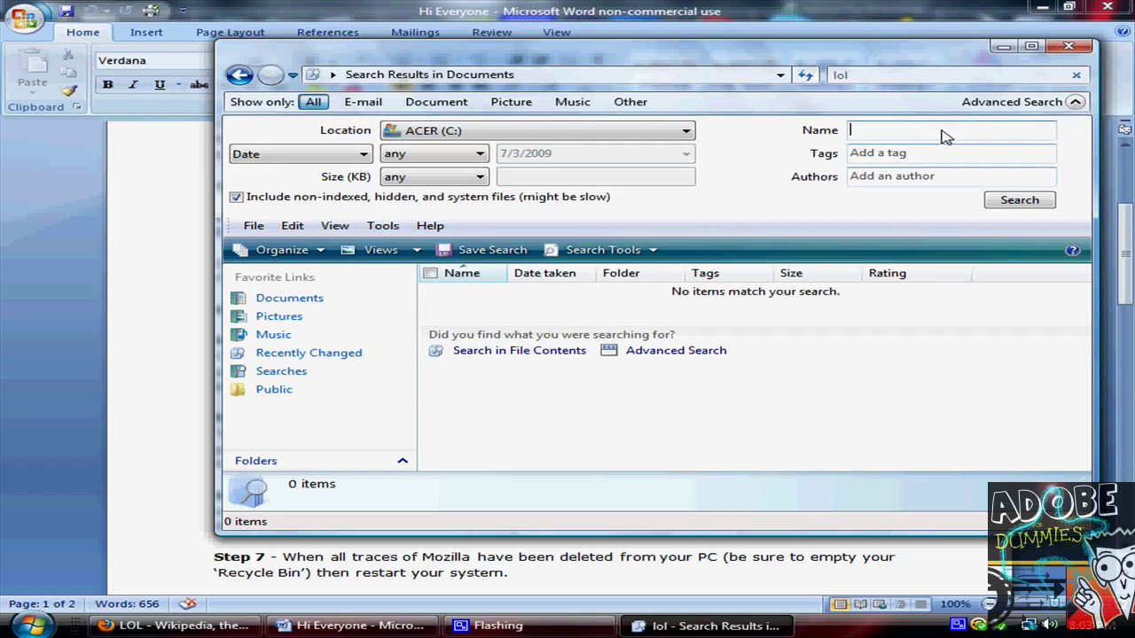
# Step: Close the Explorer search window to return to the Word guide
pyautogui.click(1068, 47)
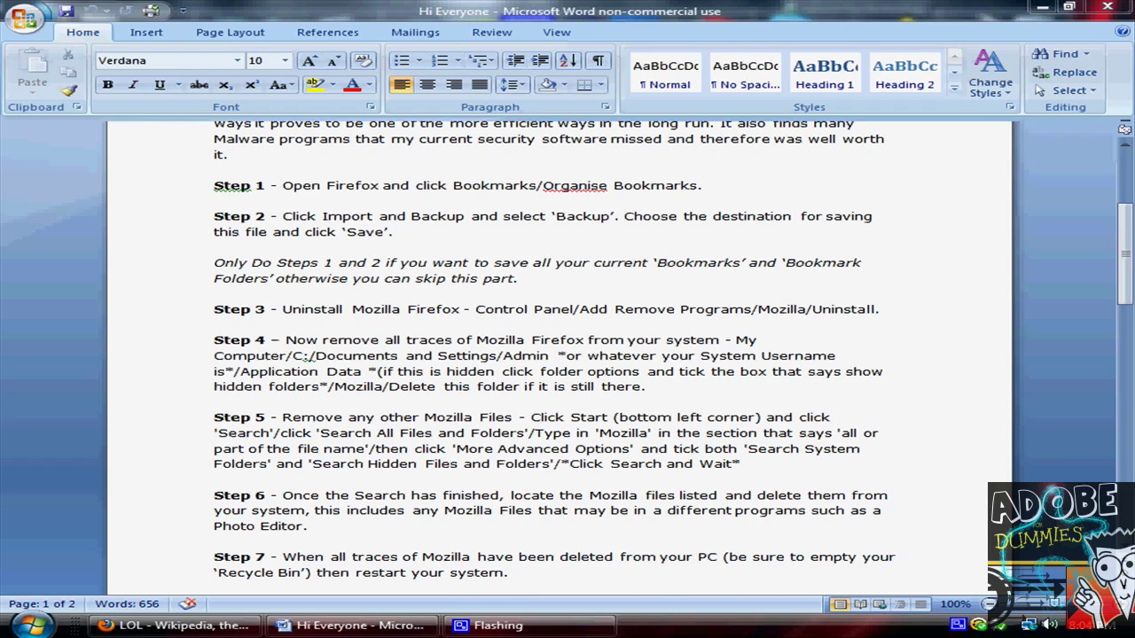
# Step: Empty the Recycle Bin, confirming deletion of its 2 items, then restore the 'Hi Everyone' document
pyautogui.click(1042, 7)
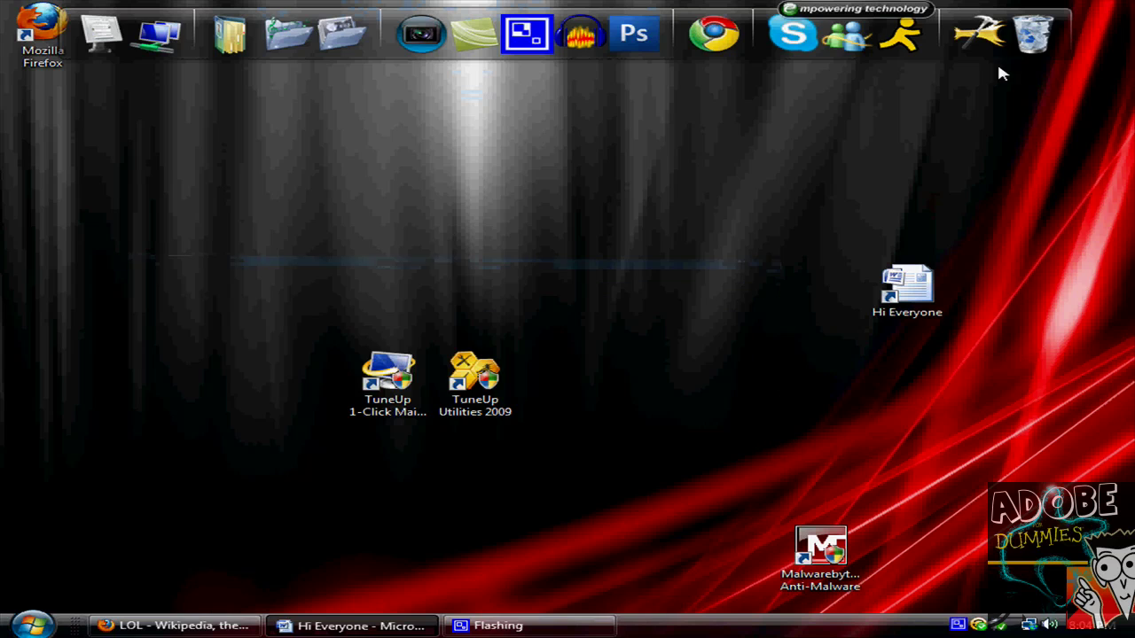
pyautogui.rightClick(1039, 46)
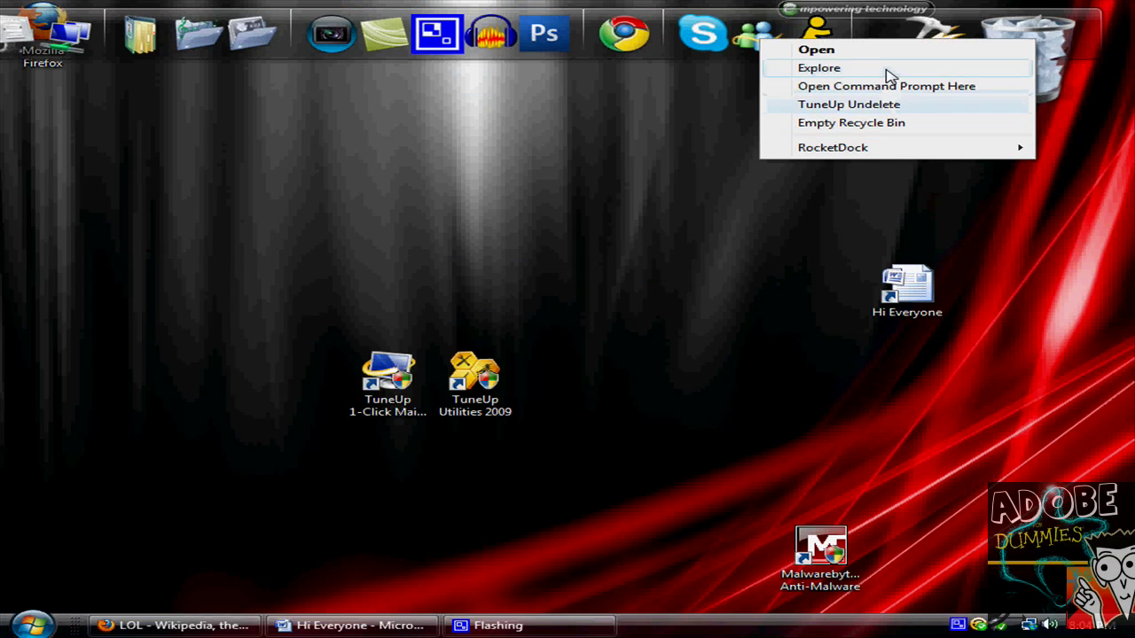
pyautogui.click(874, 122)
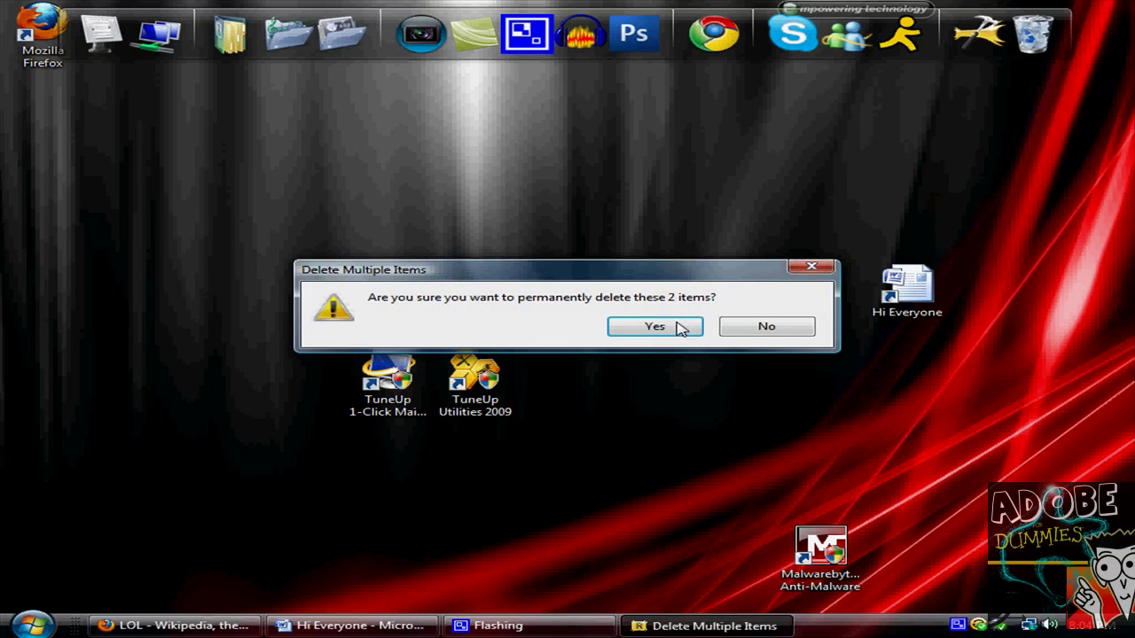
pyautogui.click(680, 328)
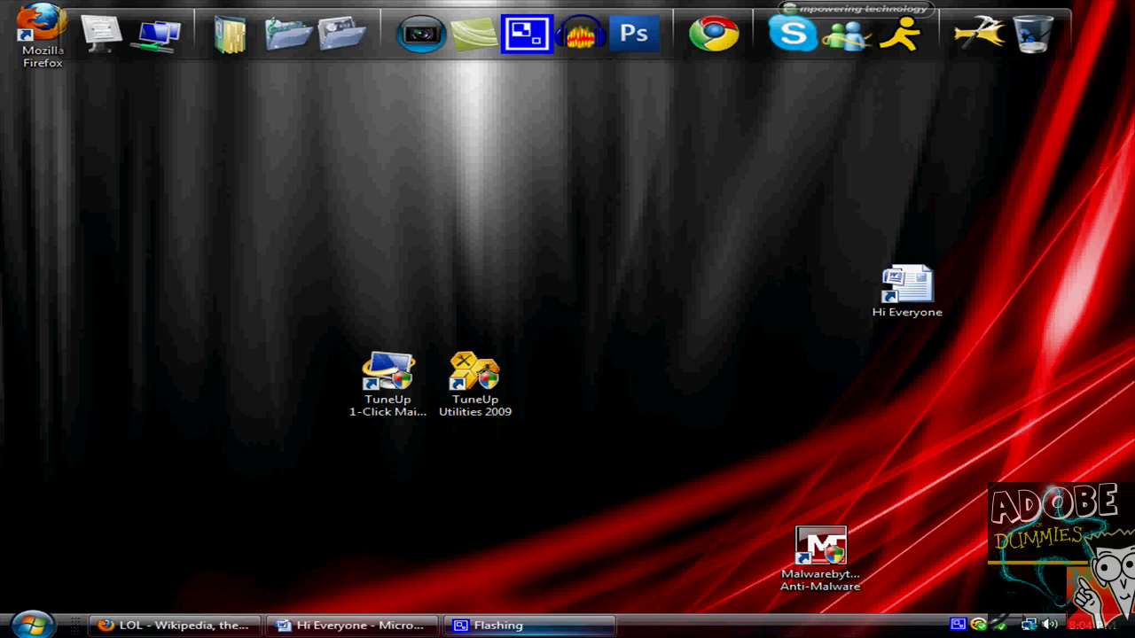
pyautogui.click(299, 626)
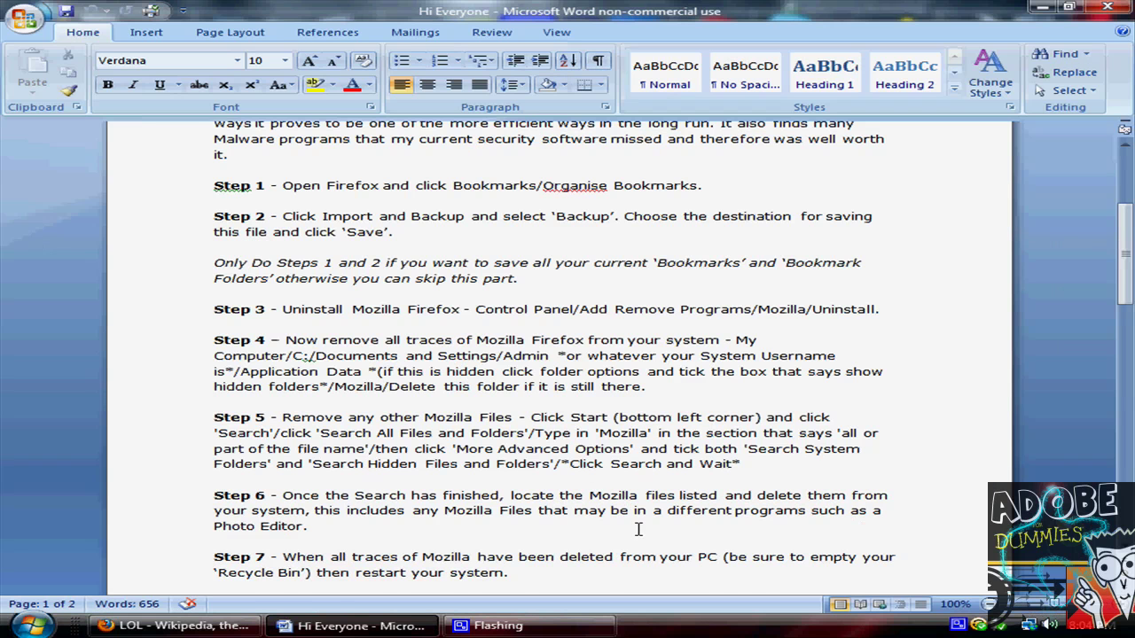
# Step: Scroll to Step 8's antispyware list and Step 9, then show the desktop with Win+D
pyautogui.scroll(-2, 638, 530)
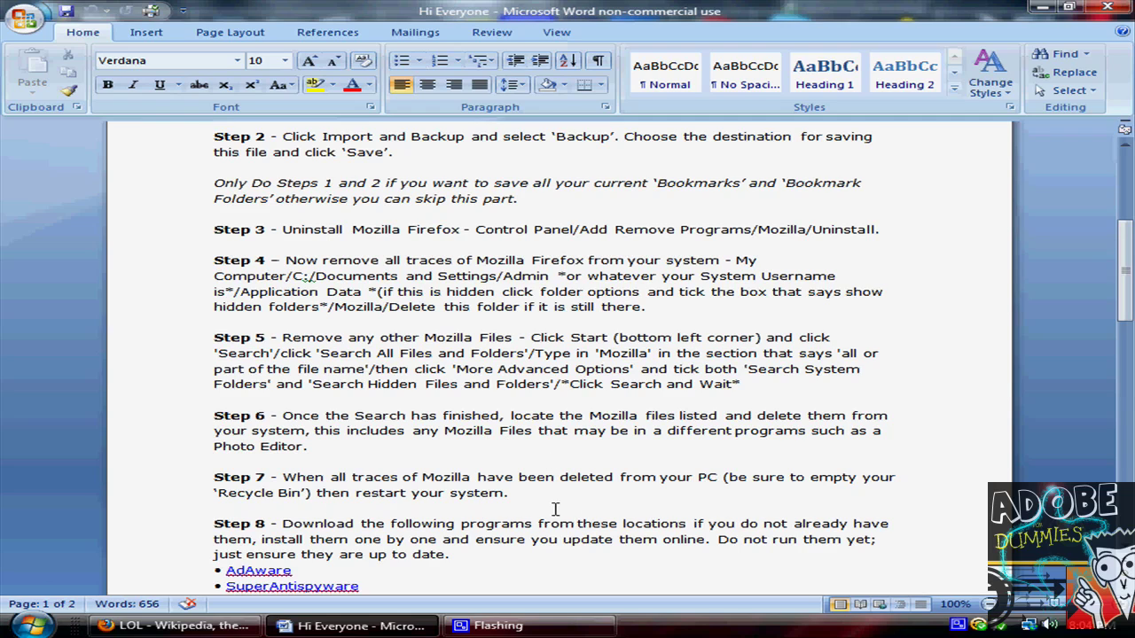
pyautogui.scroll(-3, 555, 509)
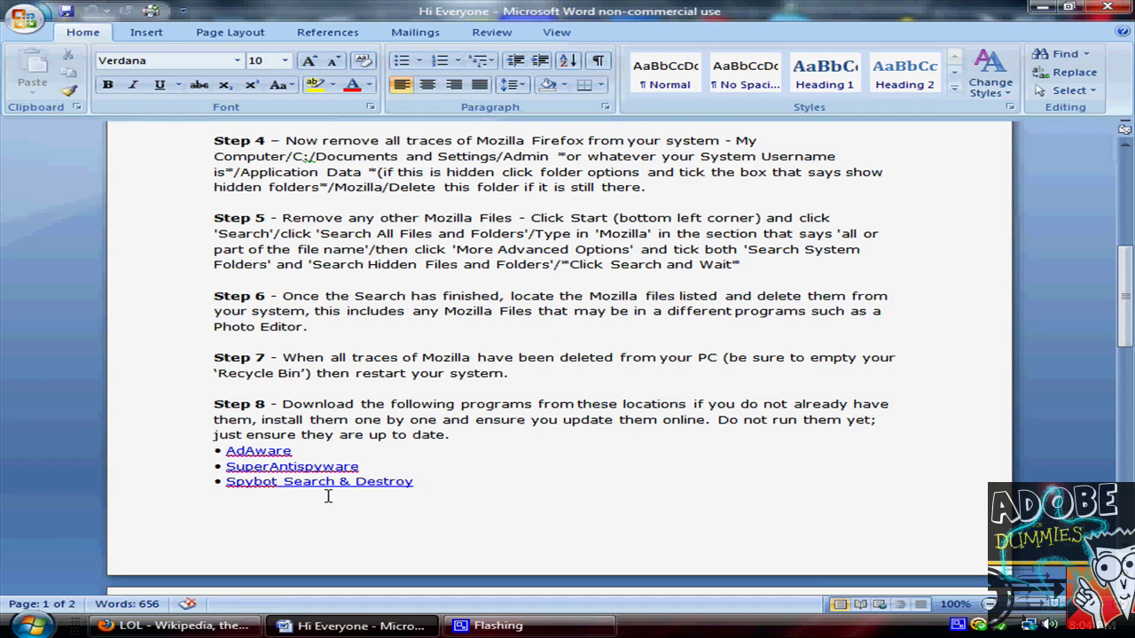
pyautogui.scroll(-4, 328, 497)
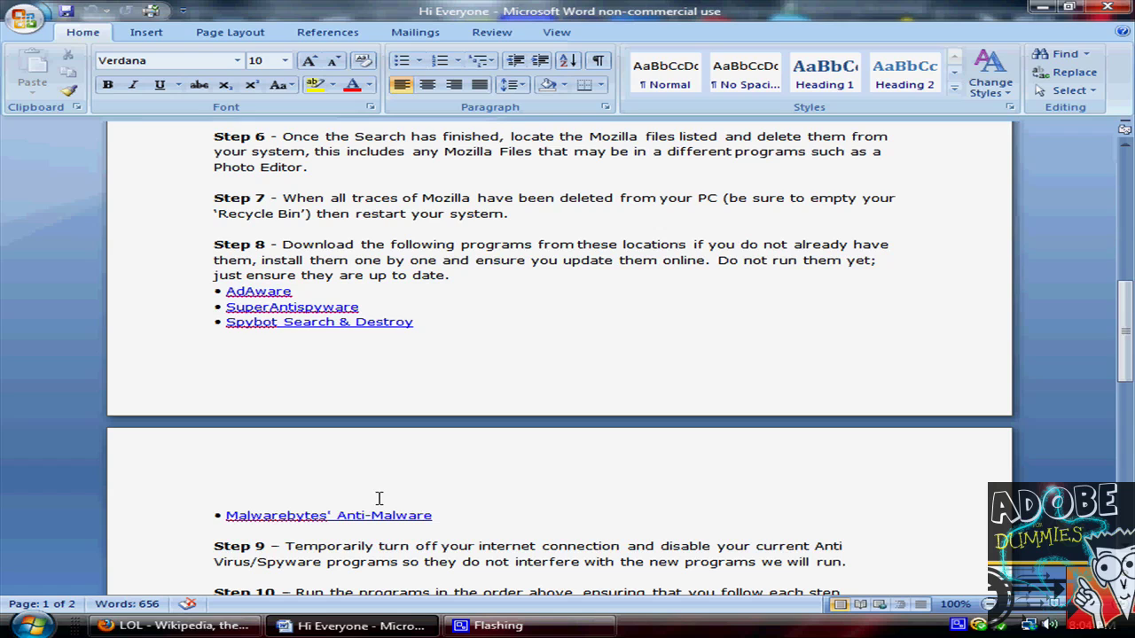
pyautogui.press('super+d')
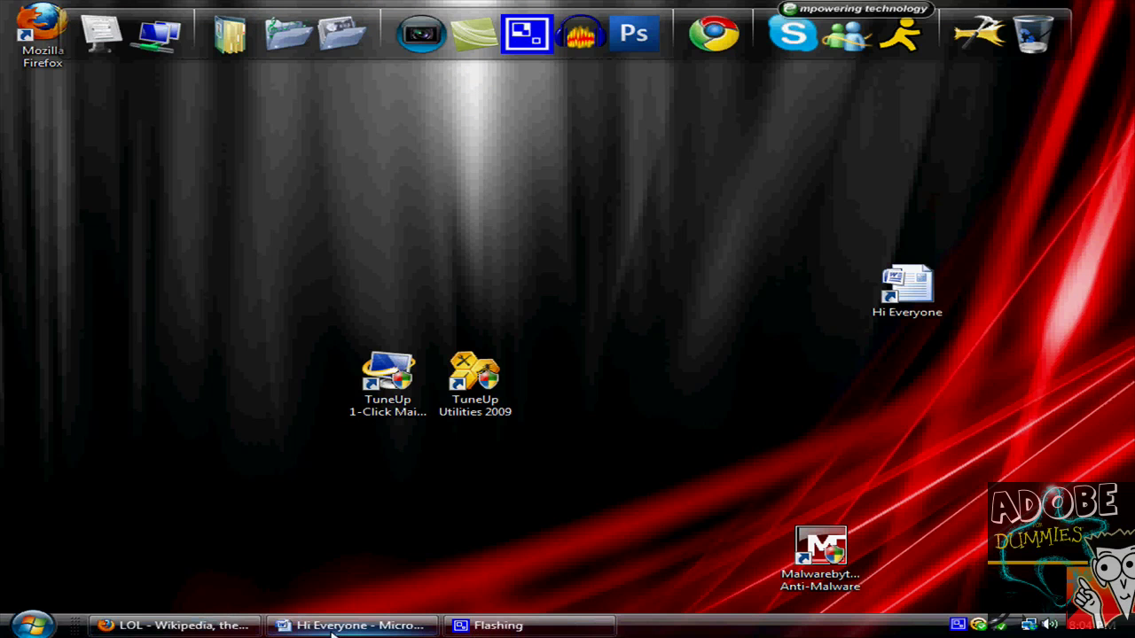
# Step: Restore the Word guide, check Norton 360's tray menu, and scroll to Steps 9–13
pyautogui.click(301, 623)
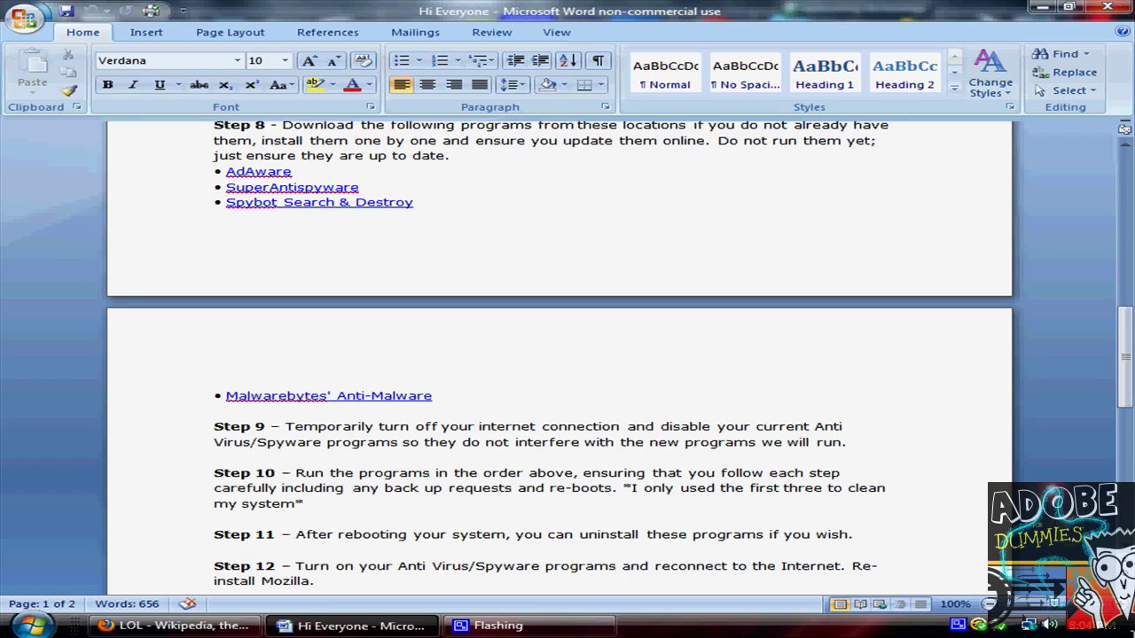
pyautogui.rightClick(979, 625)
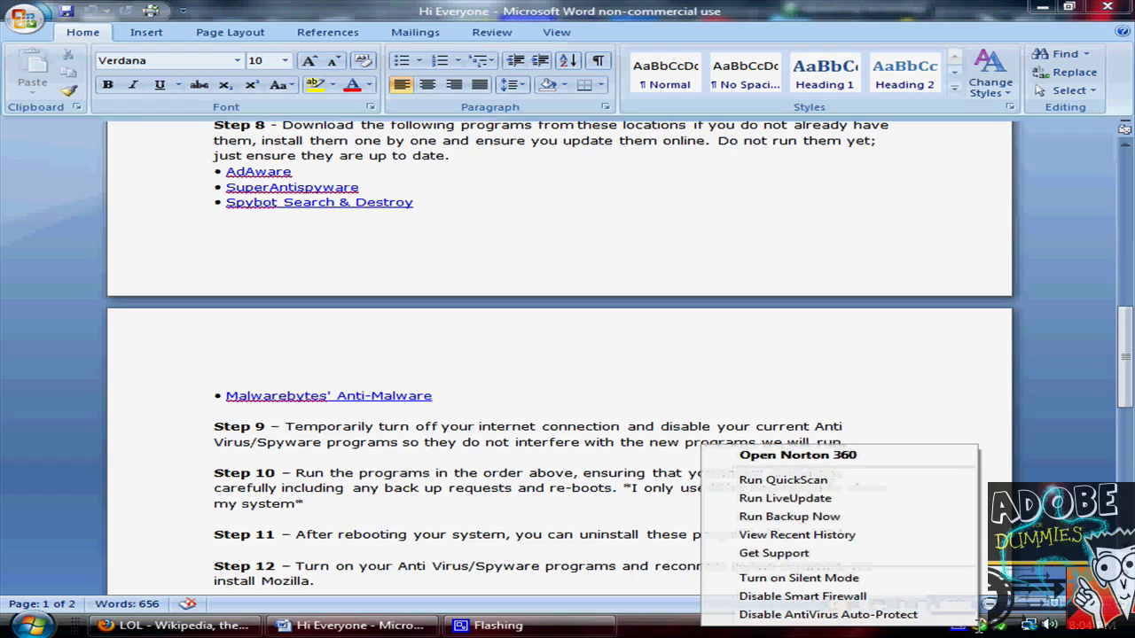
pyautogui.click(982, 620)
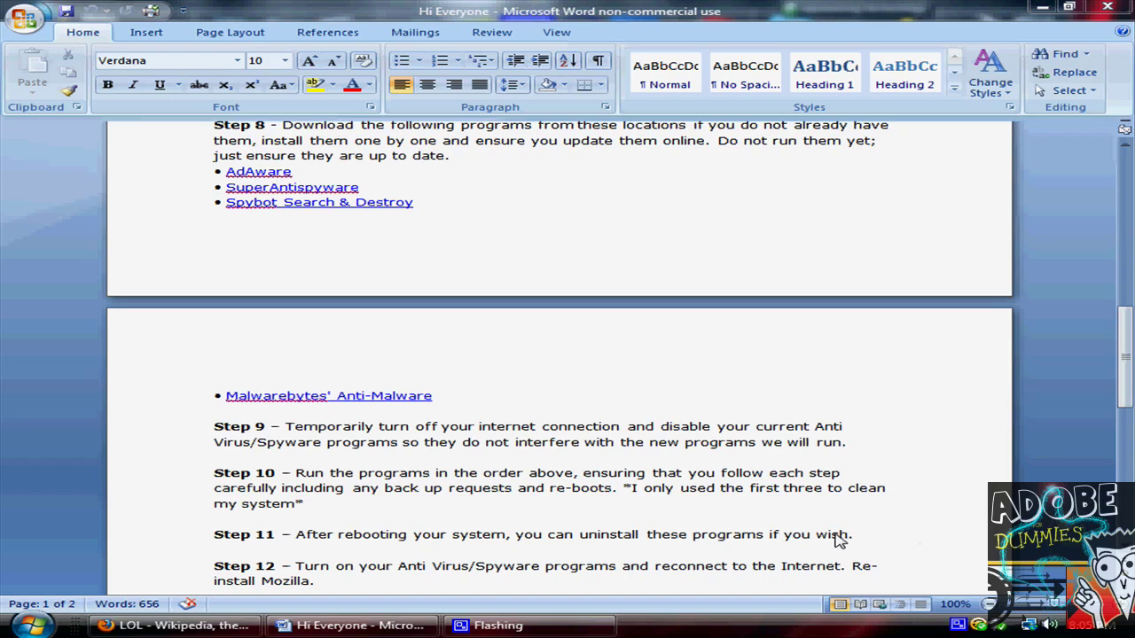
pyautogui.moveTo(1124, 364); pyautogui.dragTo(1124, 379)
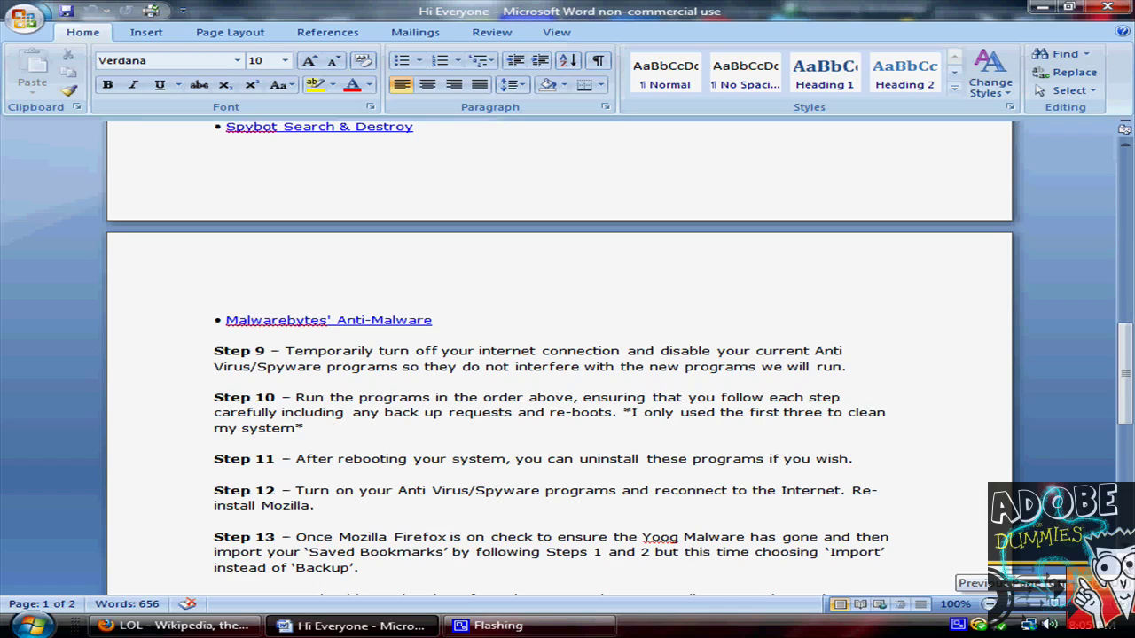
pyautogui.scroll(-1, 253, 392)
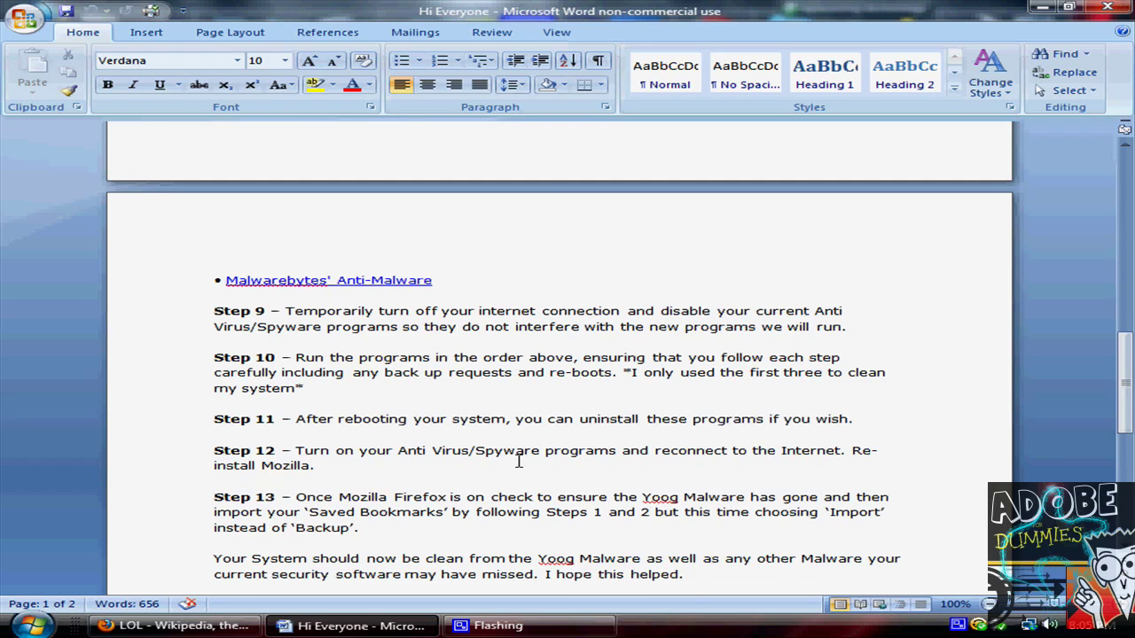
pyautogui.scroll(1, 523, 463)
pyautogui.scroll(3, 477, 459)
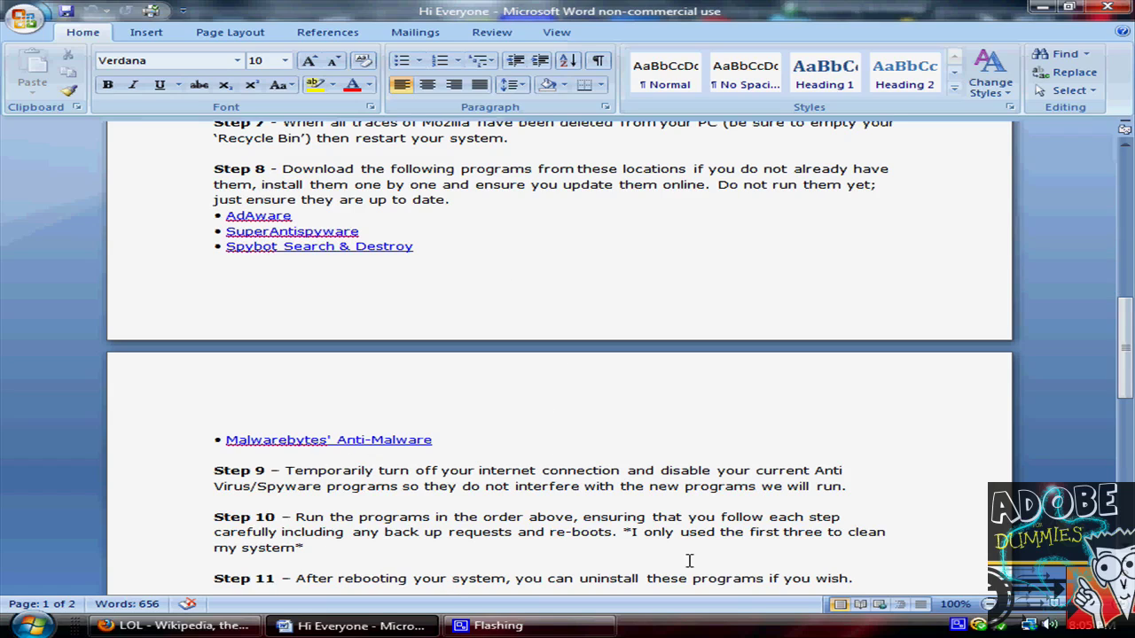
pyautogui.scroll(-1, 854, 430)
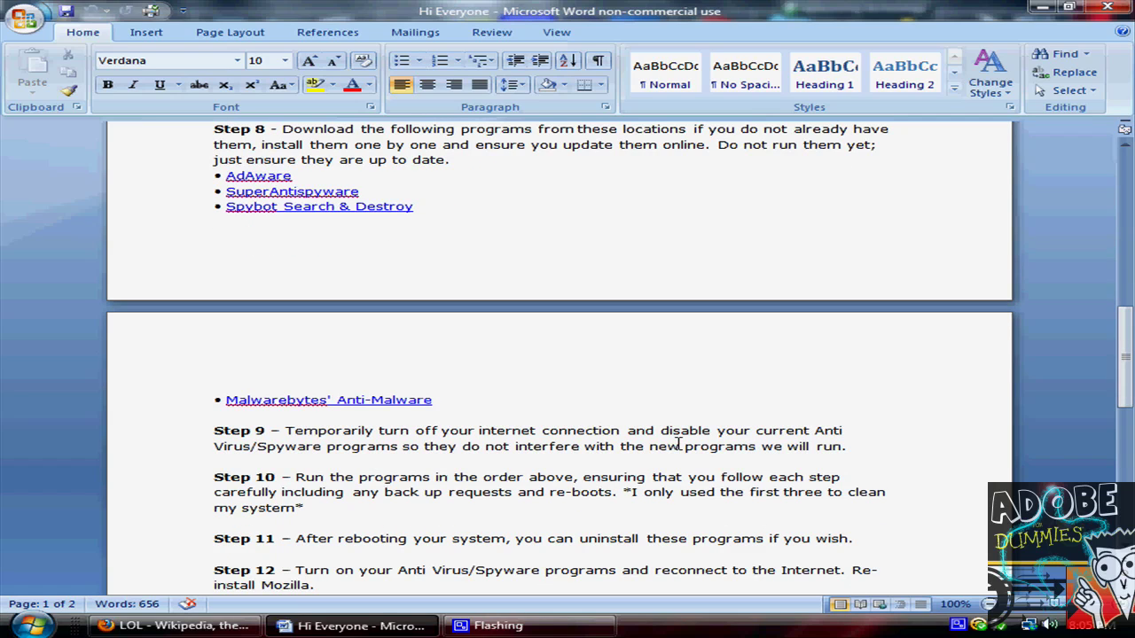
pyautogui.scroll(-1, 701, 355)
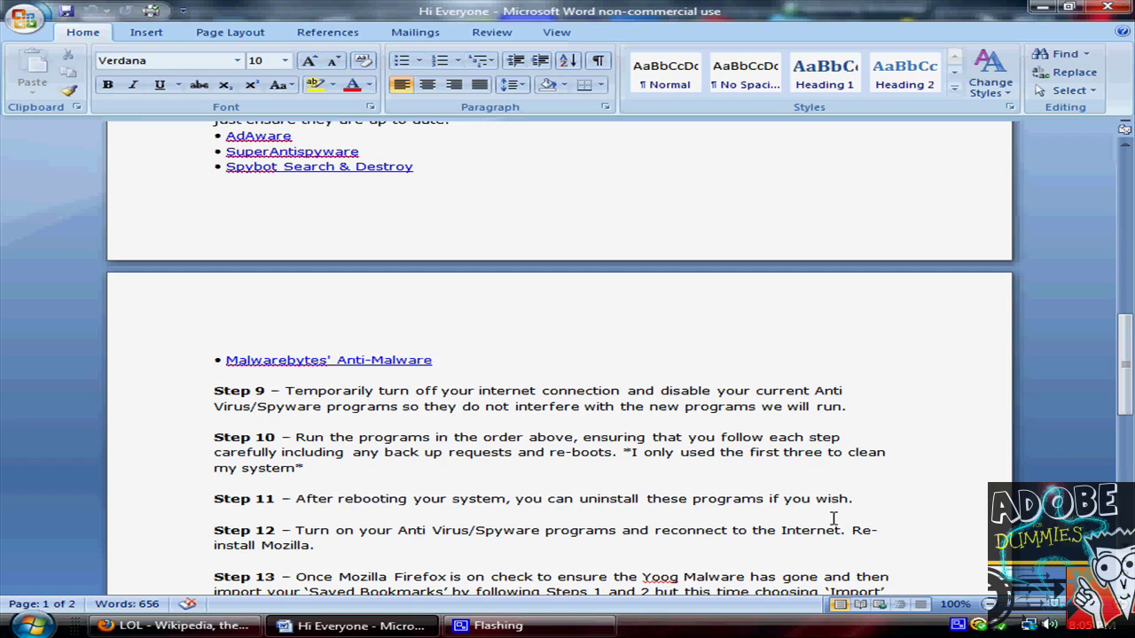
pyautogui.scroll(-1, 745, 546)
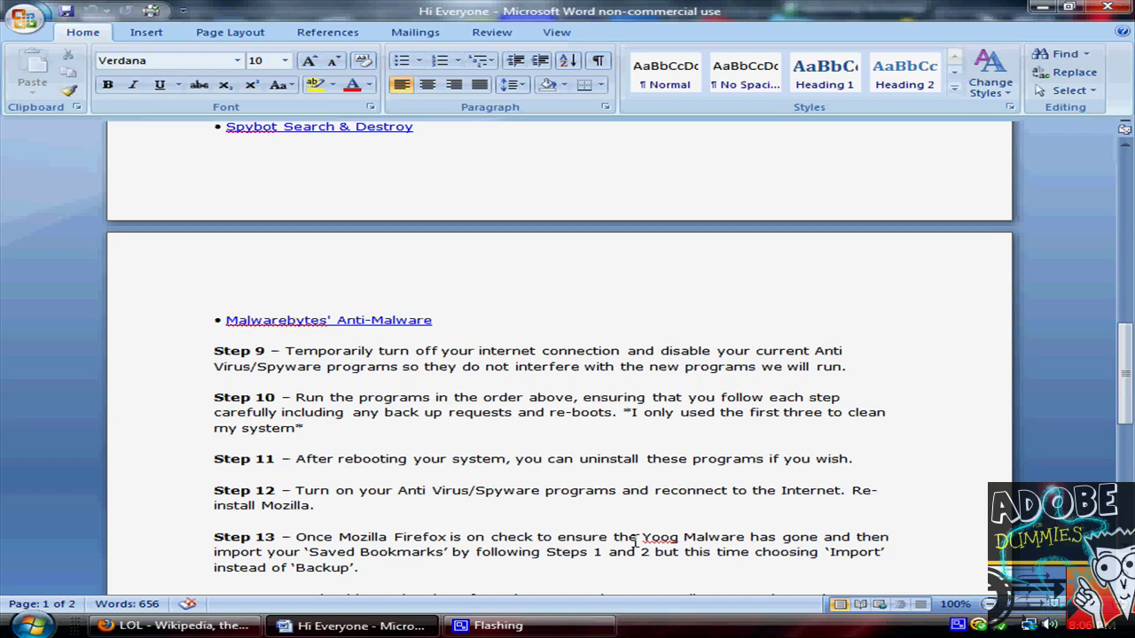
pyautogui.scroll(-1, 636, 536)
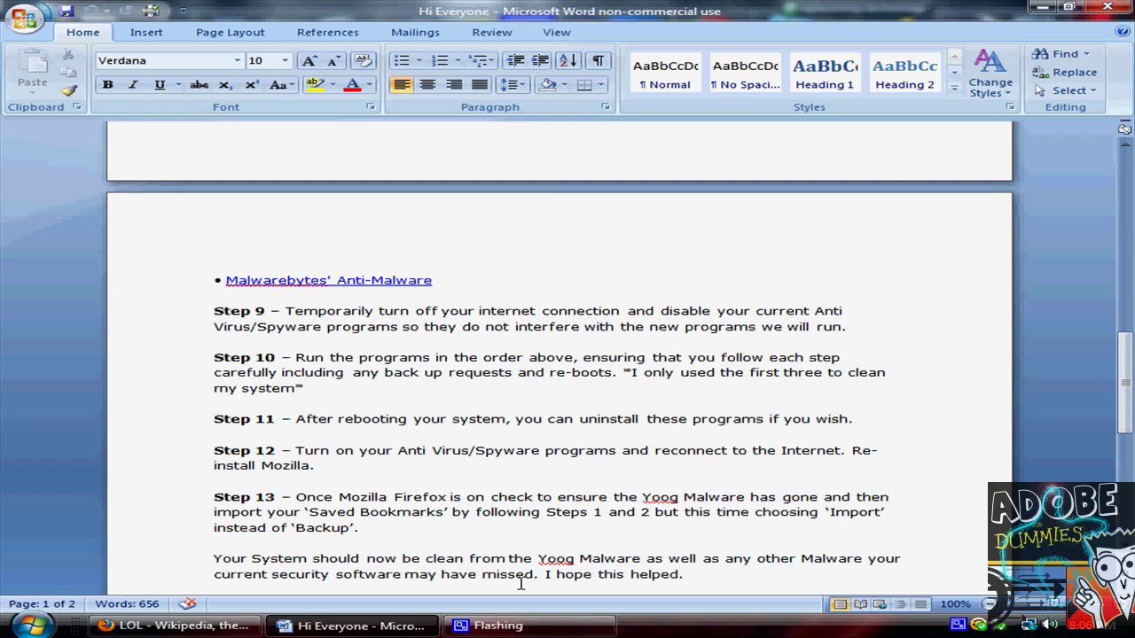
pyautogui.scroll(-4, 603, 582)
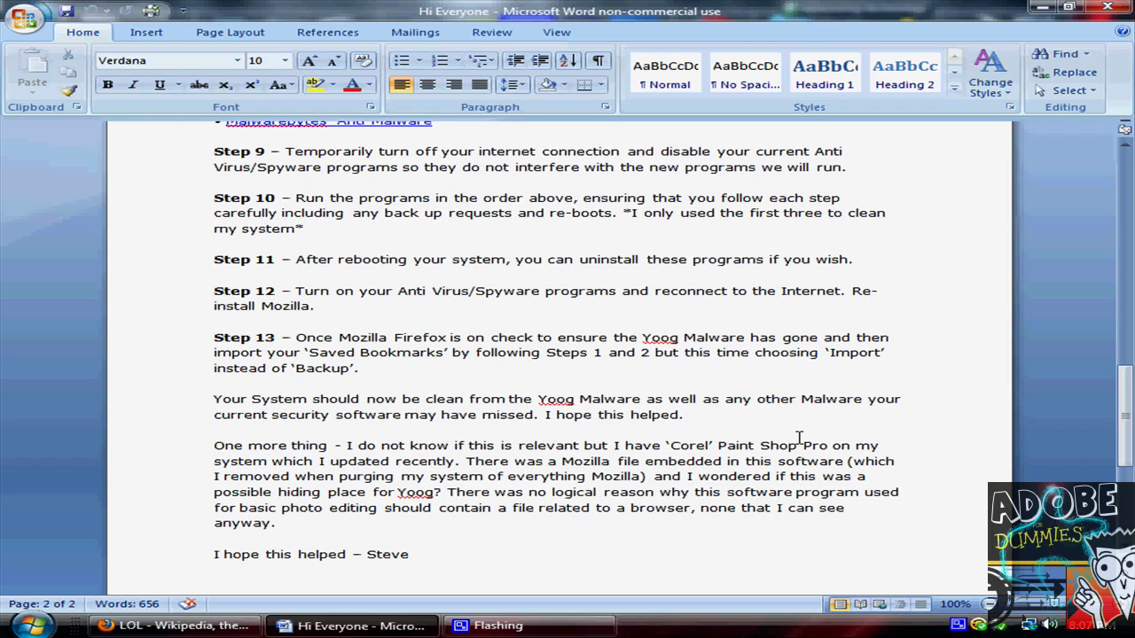
pyautogui.scroll(-7, 585, 541)
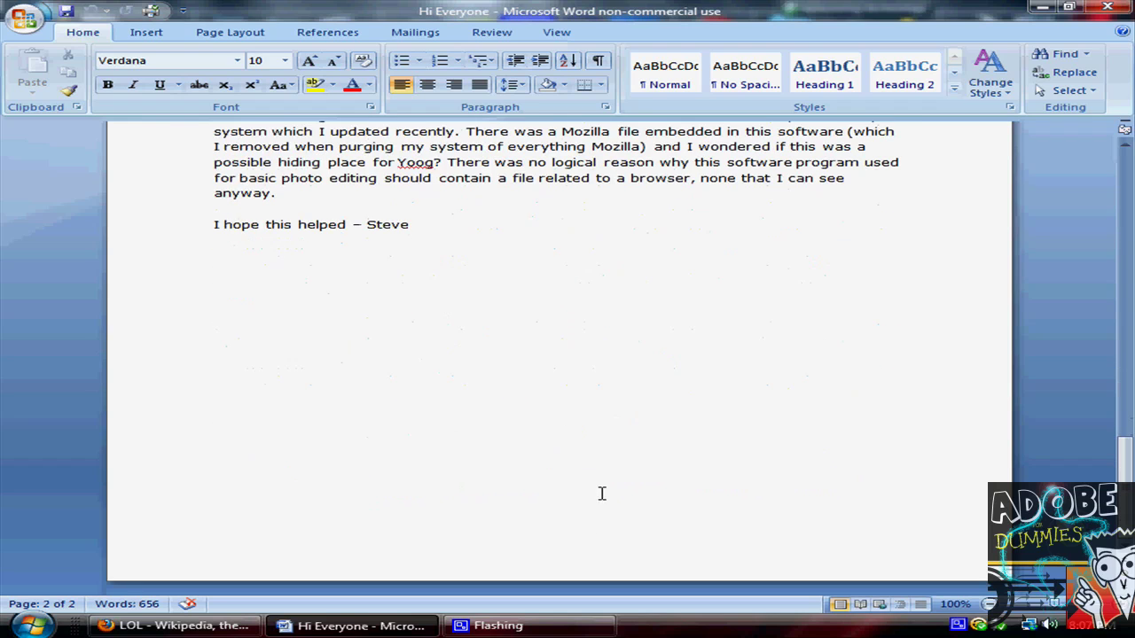
pyautogui.scroll(3, 687, 524)
pyautogui.scroll(20, 687, 524)
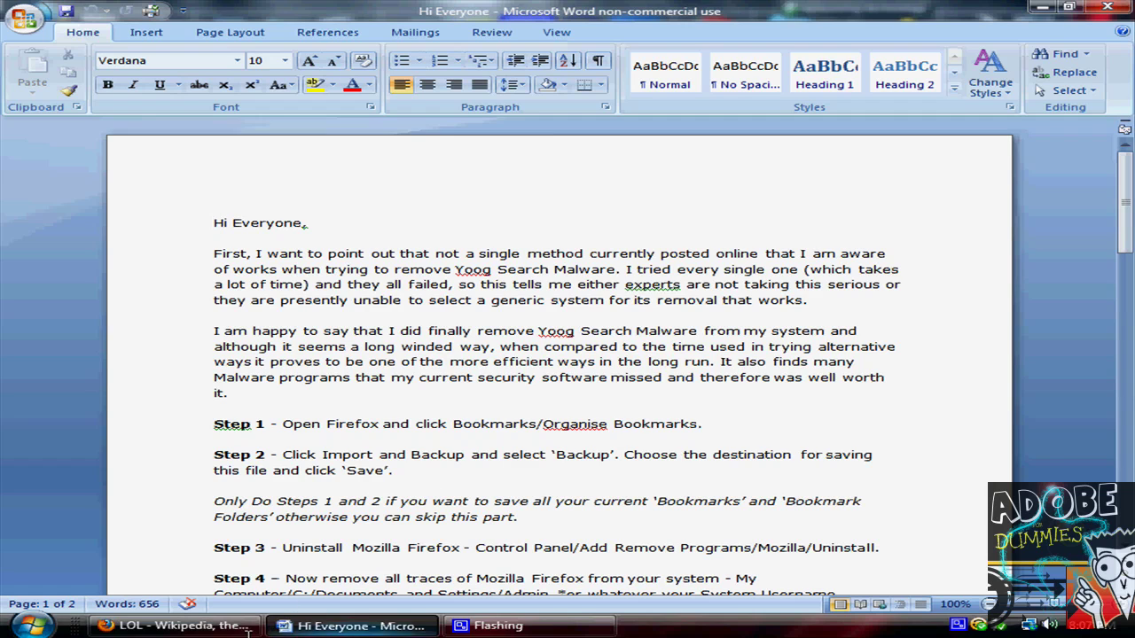
pyautogui.hotkey('alt', 'Tab')
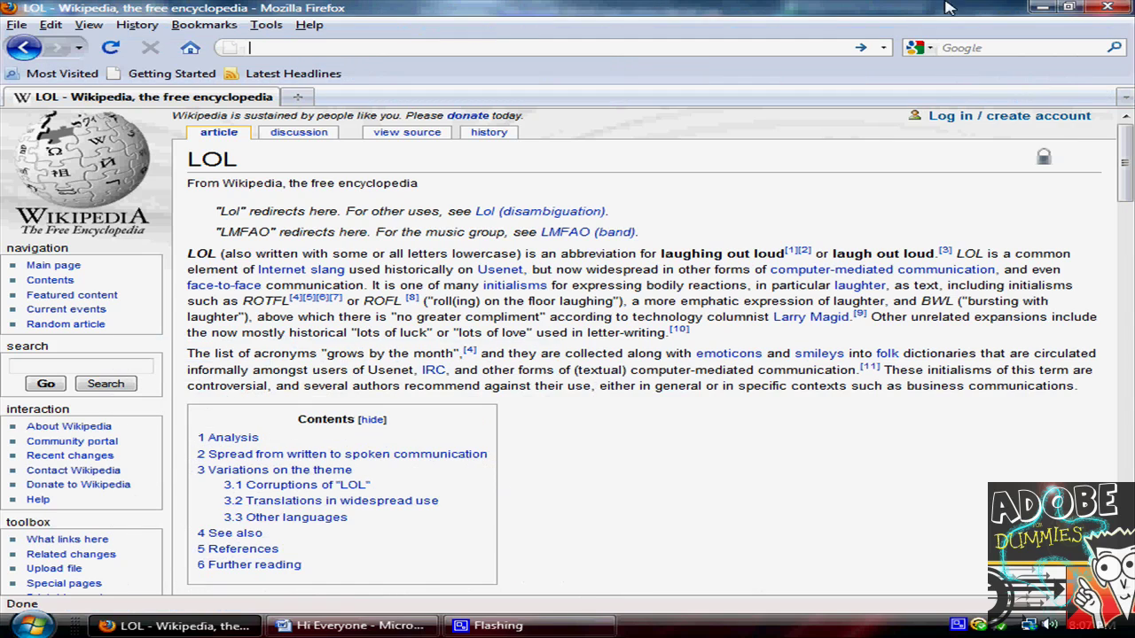
pyautogui.click(1040, 8)
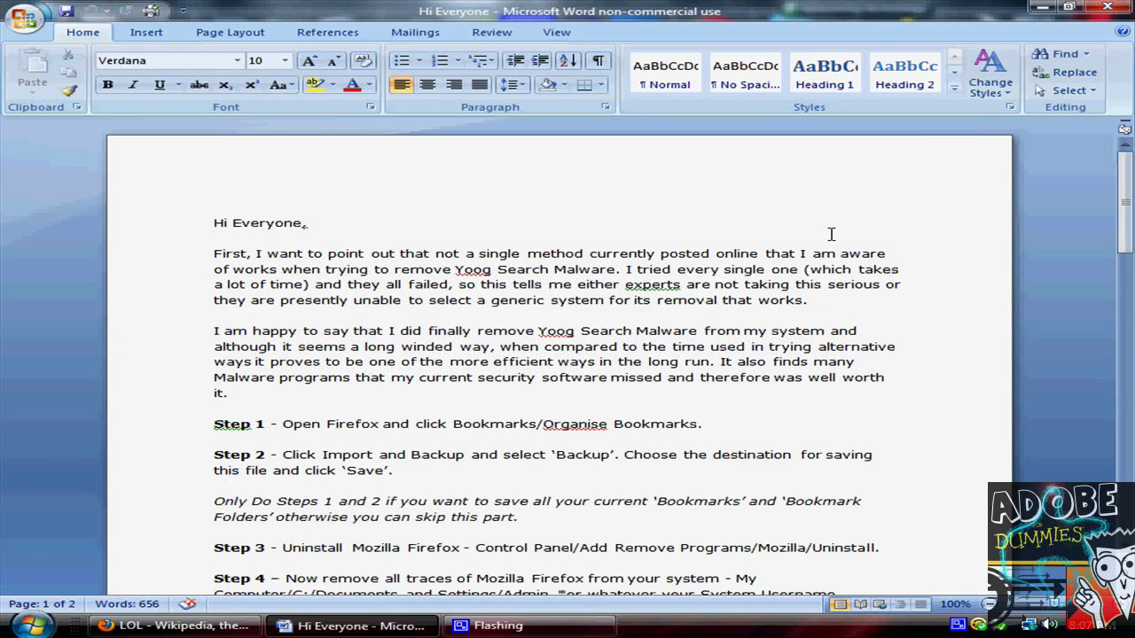